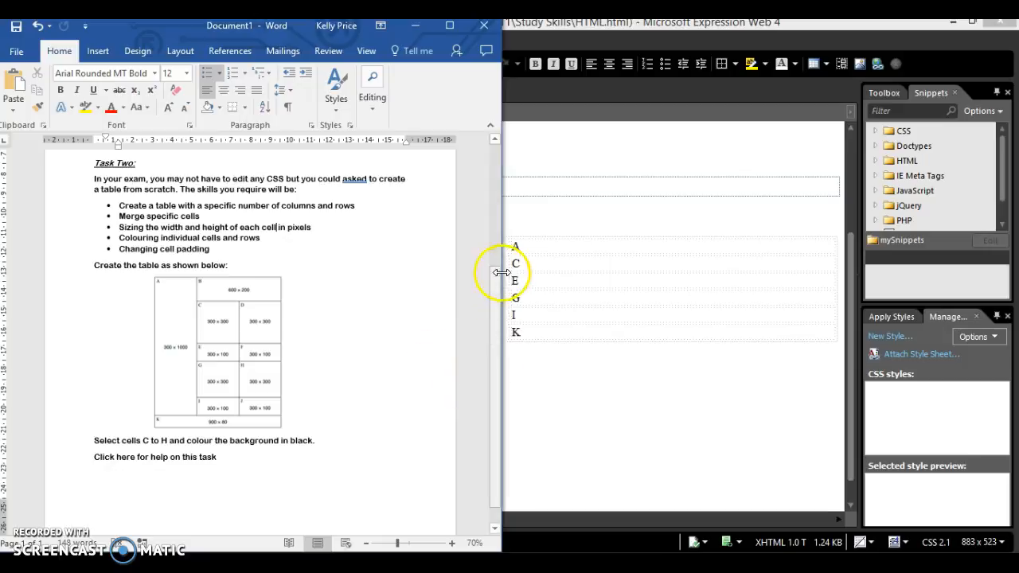
Step: Insert a table with 6 rows and 3 columns in the empty paragraph below the Task Two heading
{"action": "left_click", "coordinate": [583, 209]}
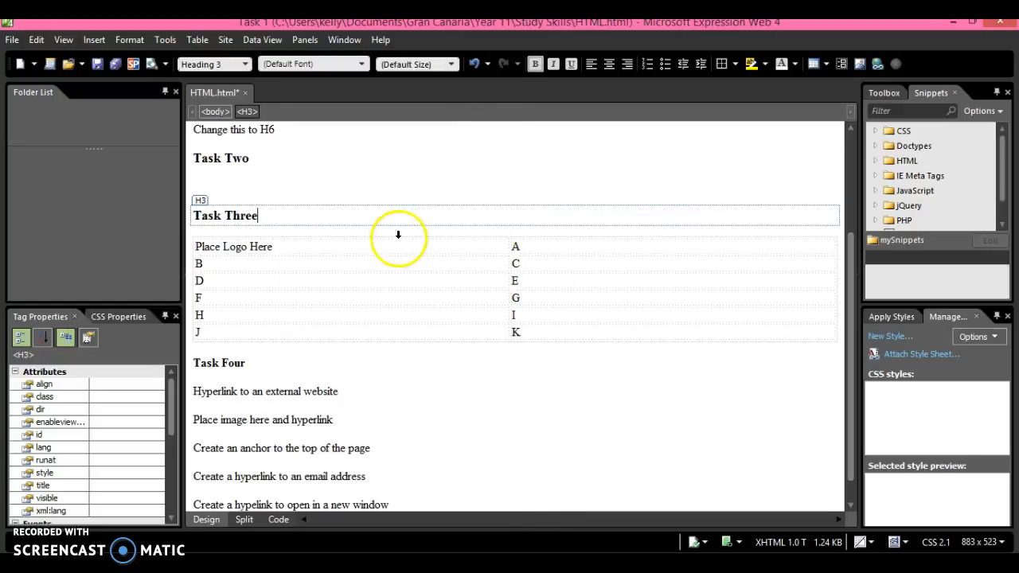
{"action": "left_click", "coordinate": [216, 178]}
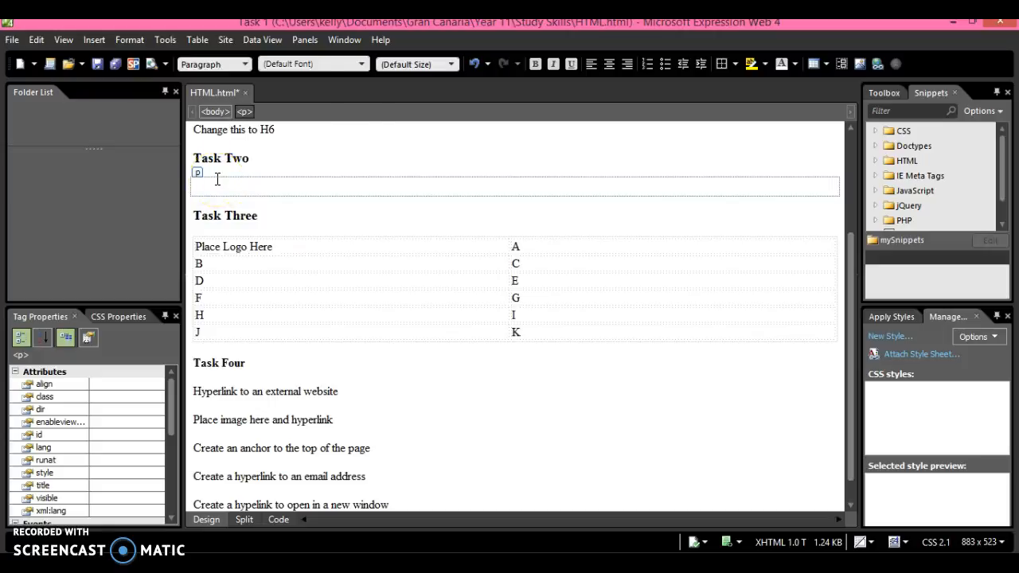
{"action": "left_click", "coordinate": [199, 42]}
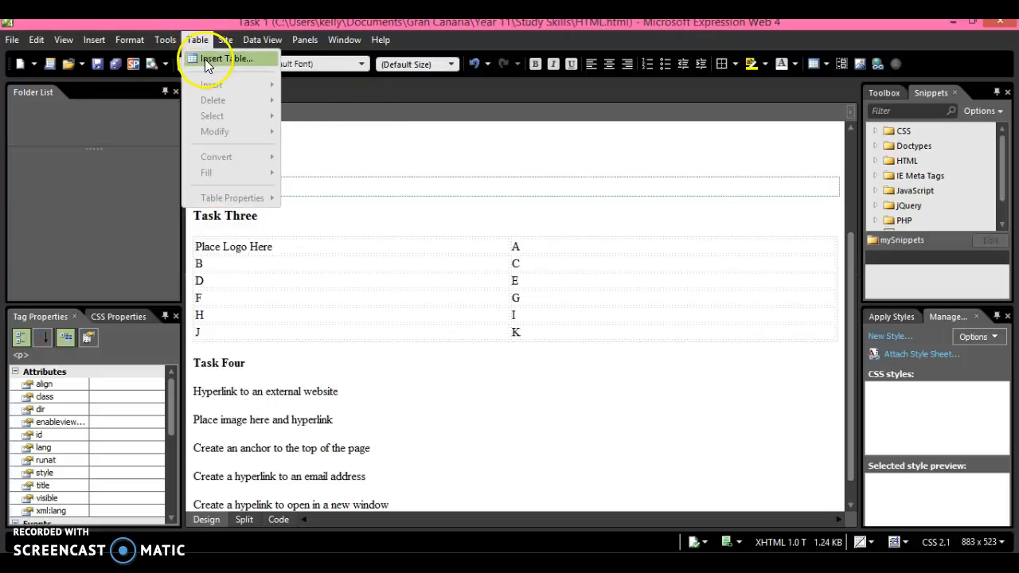
{"action": "left_click", "coordinate": [205, 60]}
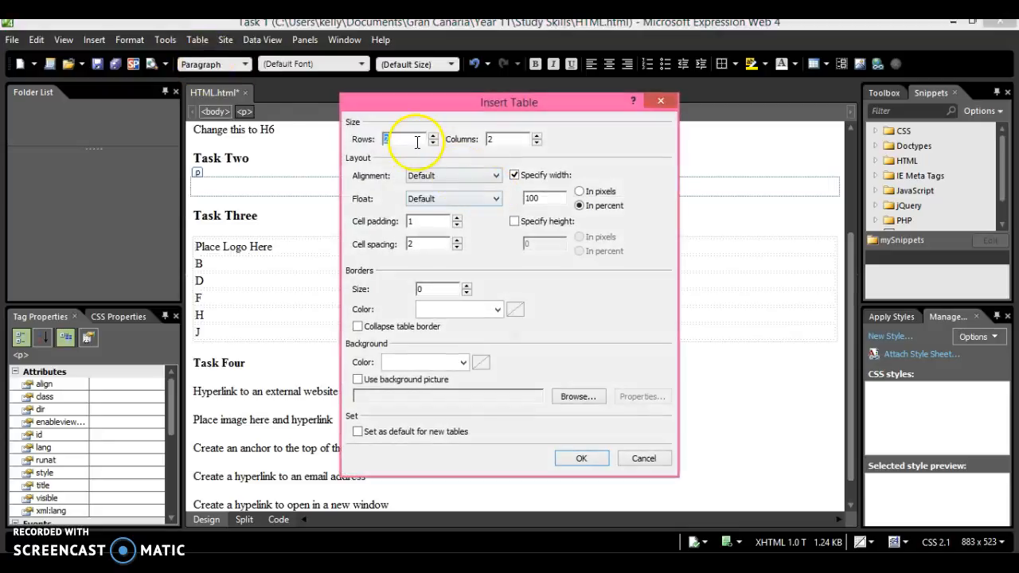
{"action": "type", "text": "6"}
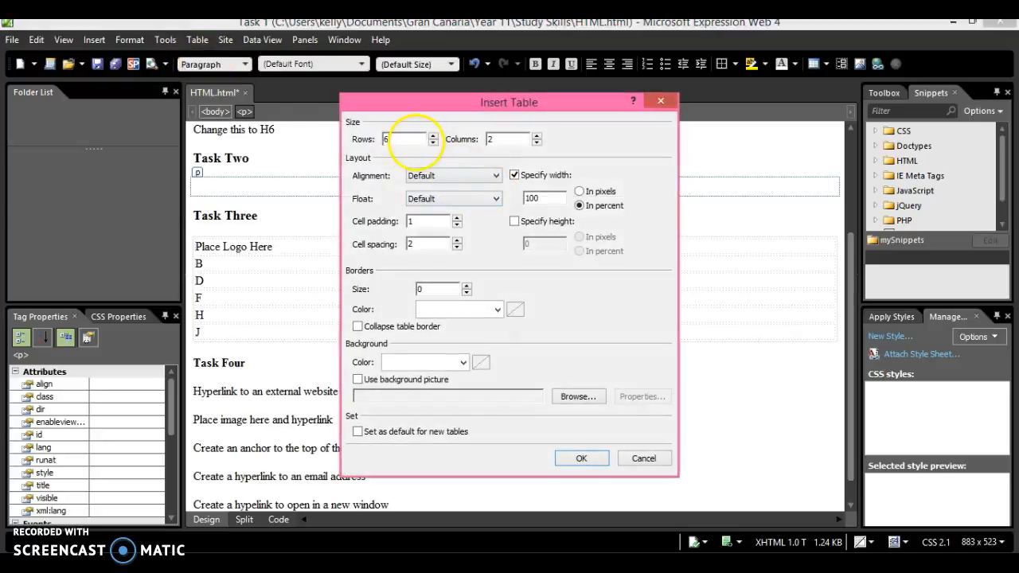
{"action": "double_click", "coordinate": [512, 140]}
{"action": "type", "text": "3"}
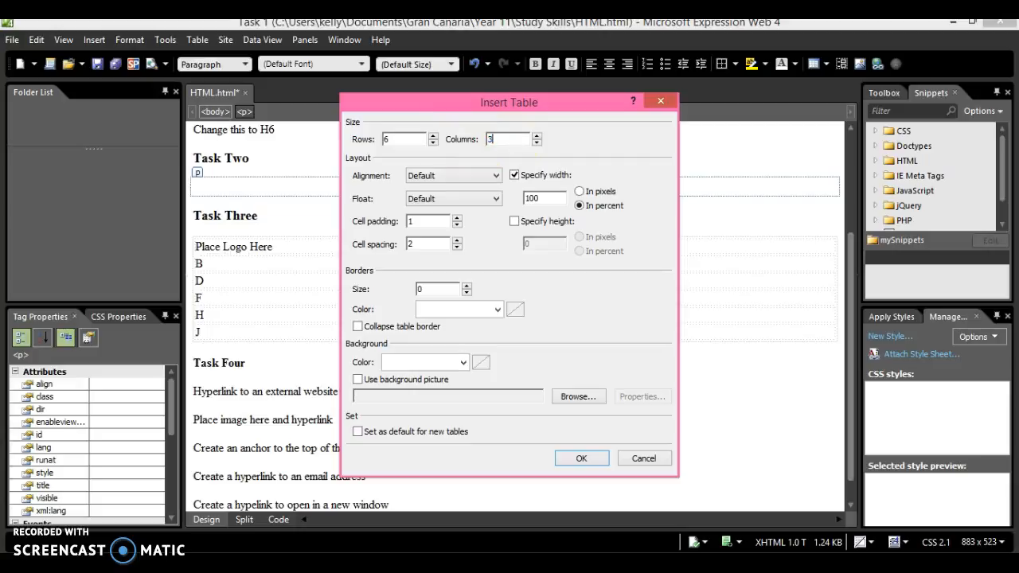
{"action": "left_click", "coordinate": [593, 460]}
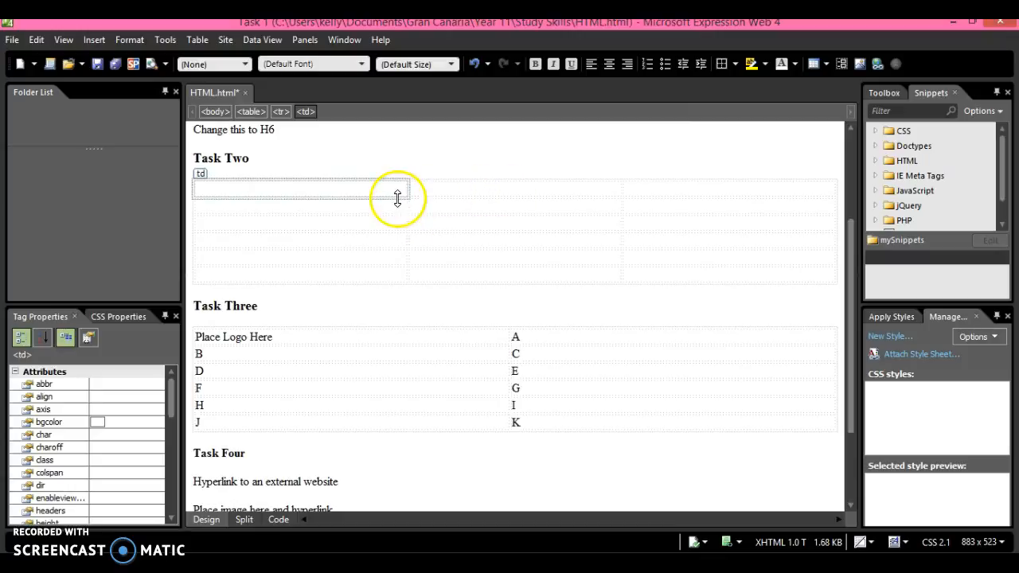
{"action": "left_click_drag", "start_coordinate": [398, 191], "coordinate": [393, 257]}
{"action": "right_click", "coordinate": [387, 243]}
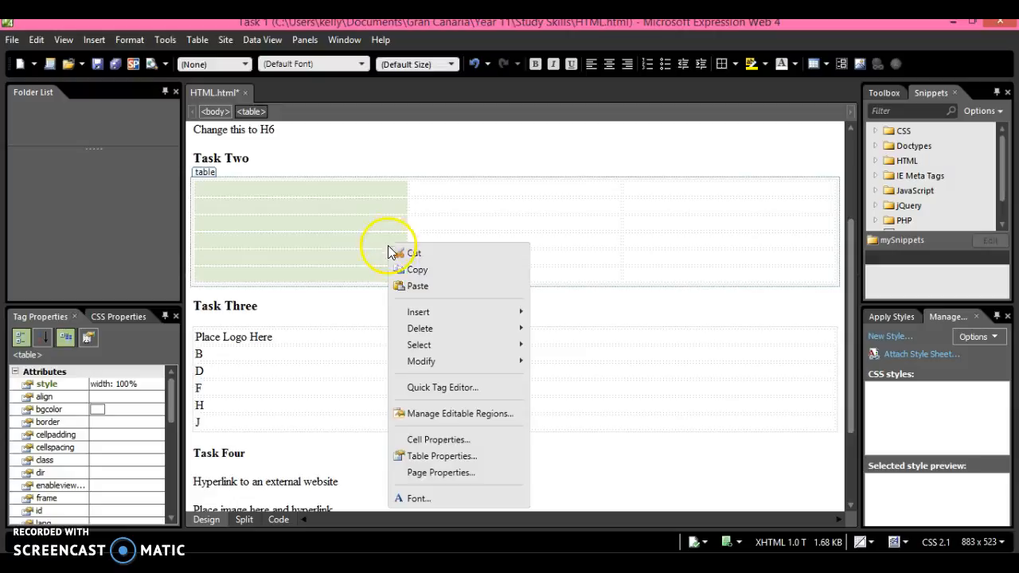
{"action": "mouse_move", "coordinate": [430, 314]}
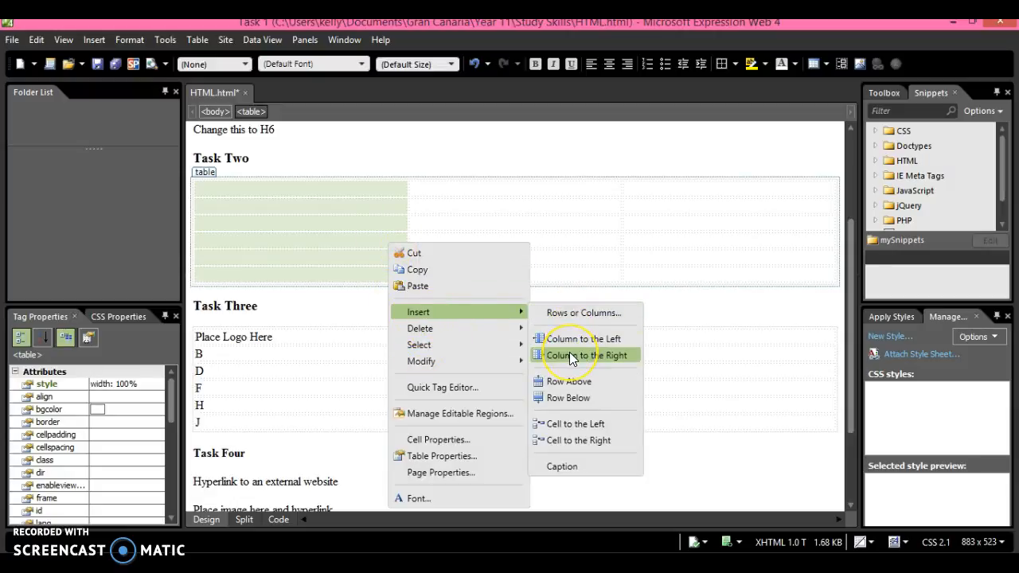
{"action": "left_click", "coordinate": [568, 397]}
{"action": "left_click", "coordinate": [355, 210]}
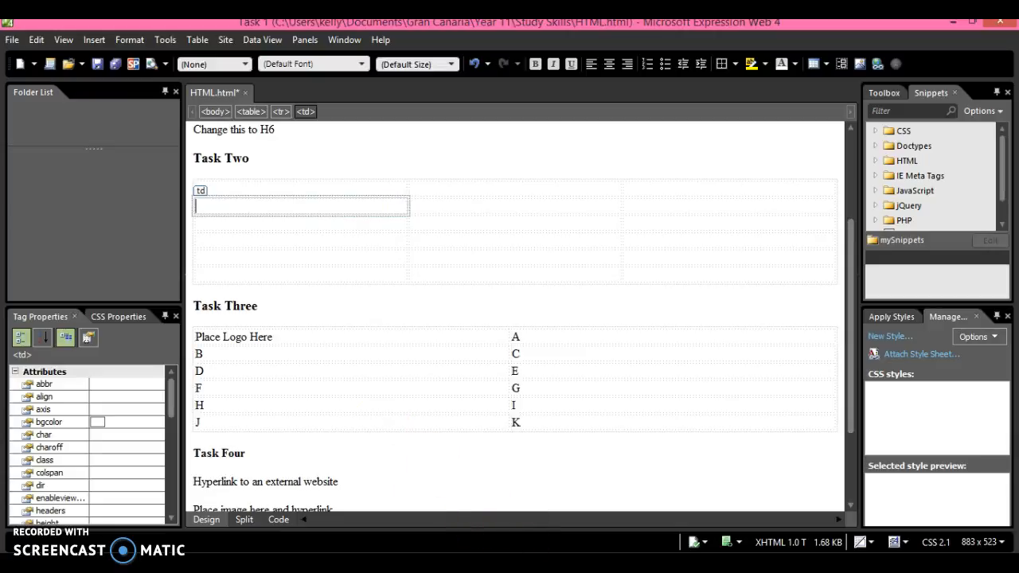
Step: Check the layout in the Word brief and merge all six cells of the Task Two table's first column
{"action": "key", "text": "alt+Tab"}
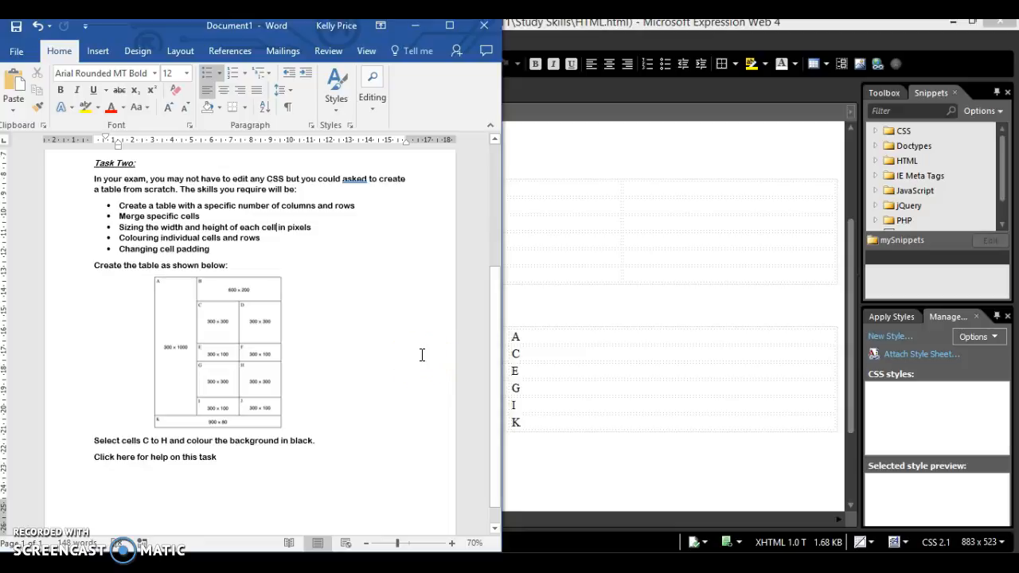
{"action": "left_click", "coordinate": [614, 236]}
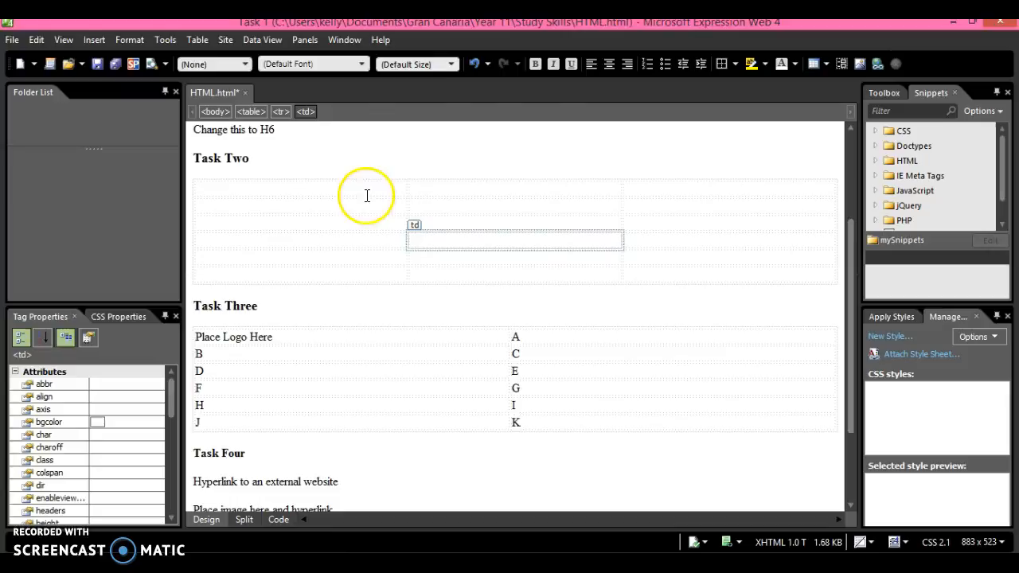
{"action": "left_click_drag", "start_coordinate": [367, 196], "coordinate": [362, 254]}
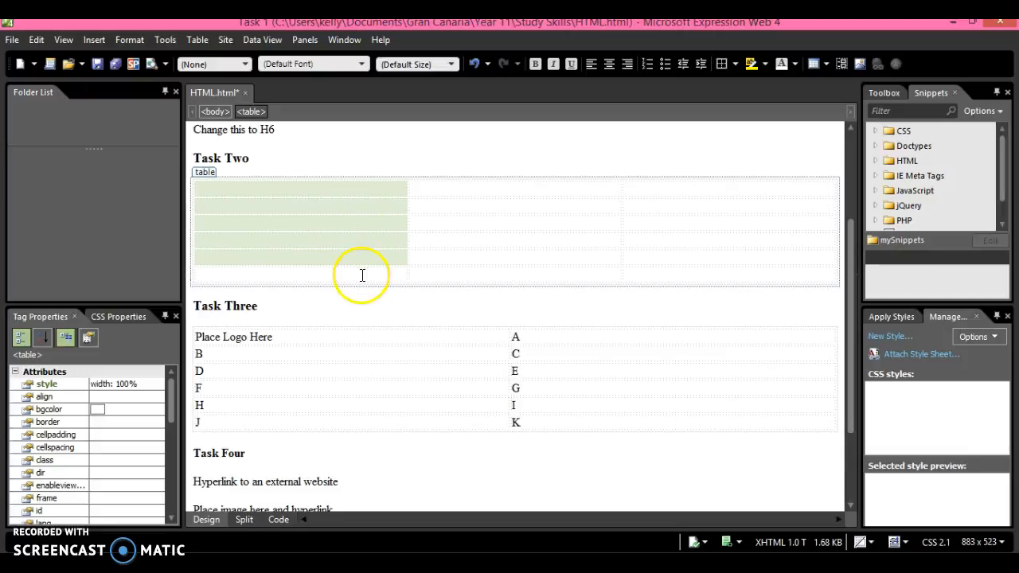
{"action": "right_click", "coordinate": [362, 237]}
{"action": "left_click", "coordinate": [331, 192]}
{"action": "left_click", "coordinate": [333, 190]}
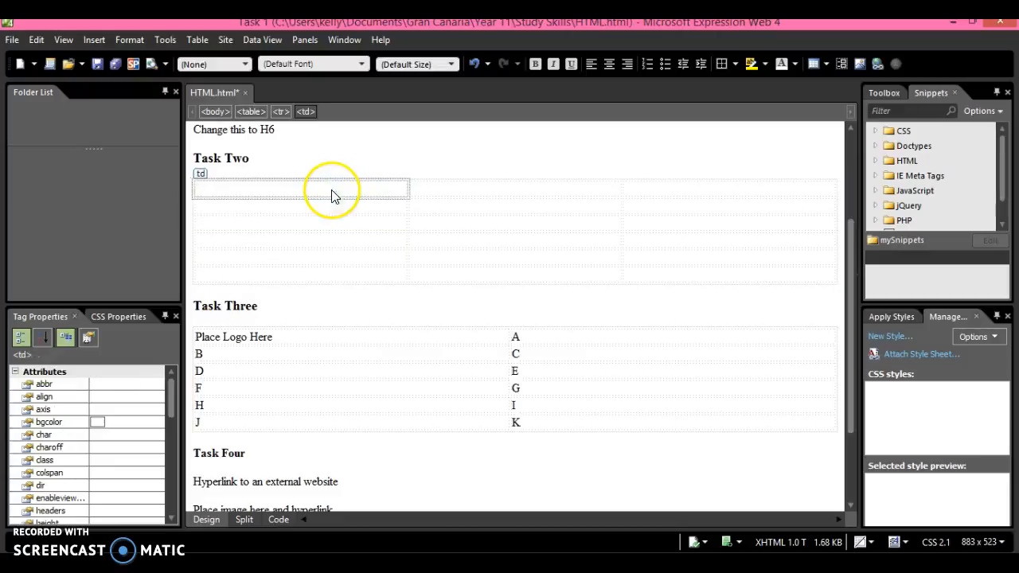
{"action": "left_click_drag", "start_coordinate": [333, 190], "coordinate": [326, 266]}
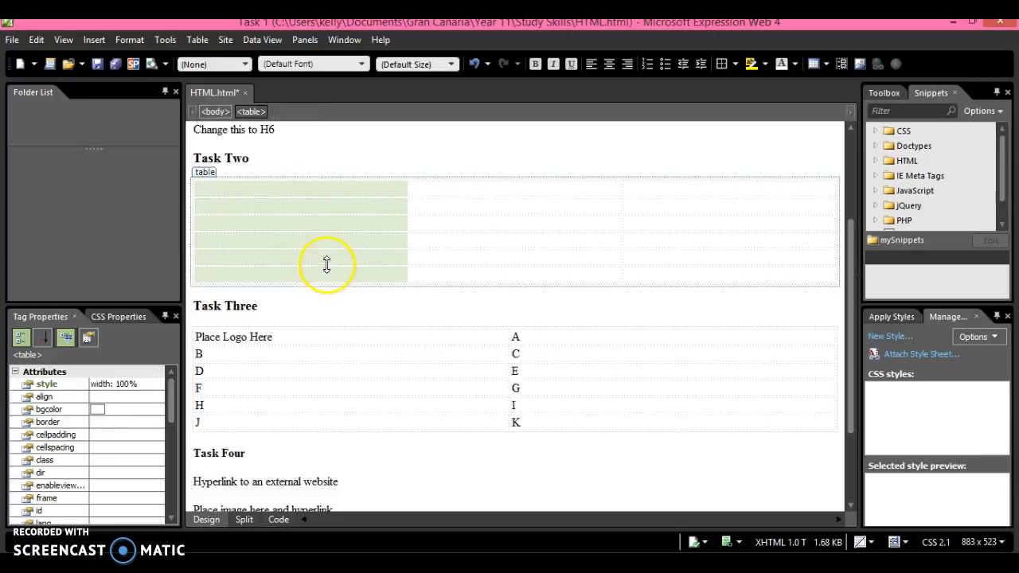
{"action": "right_click", "coordinate": [327, 257]}
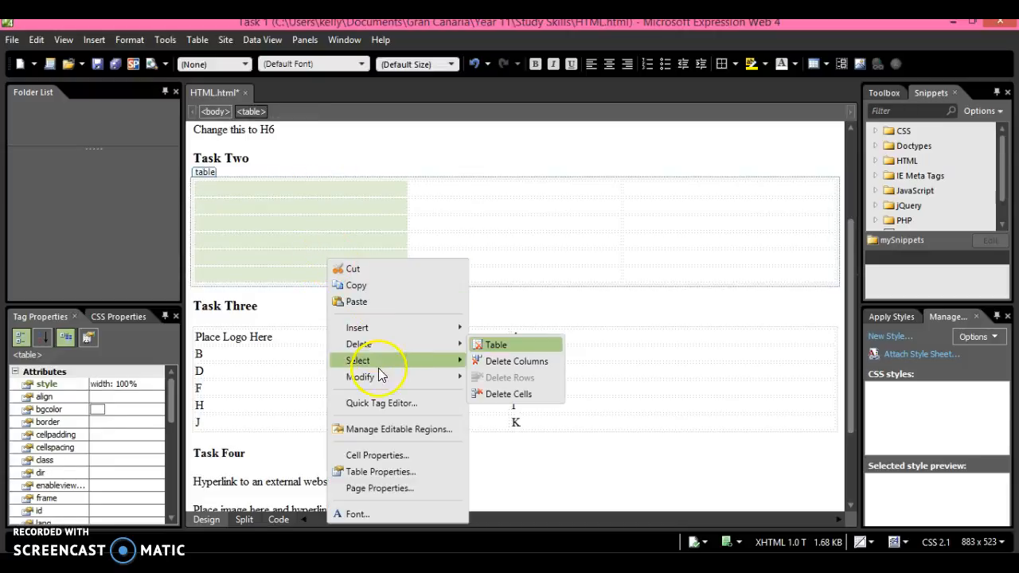
{"action": "mouse_move", "coordinate": [380, 378]}
{"action": "left_click", "coordinate": [504, 378]}
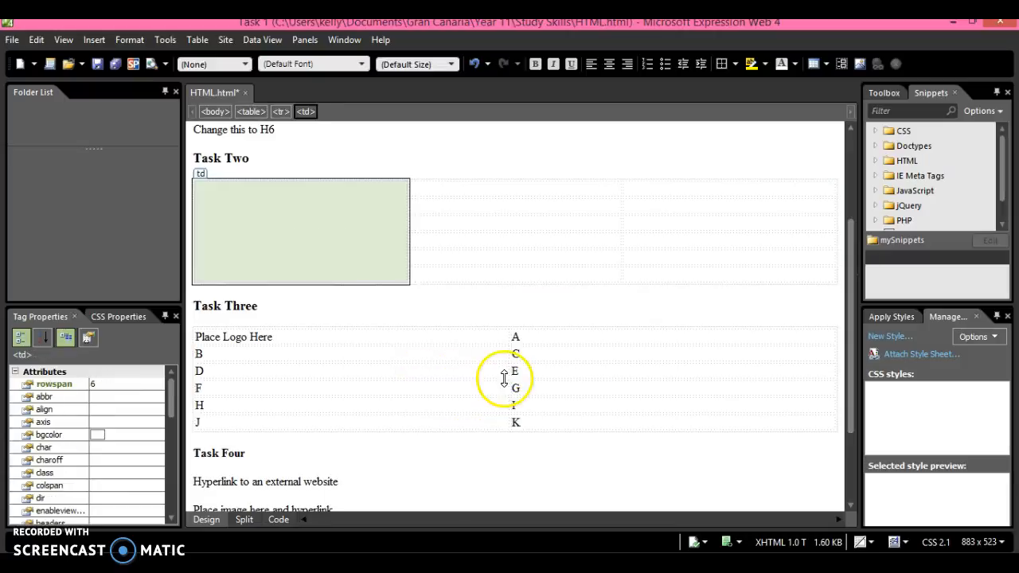
Step: Check the Word brief again and split the merged first-column cell into 6 rows
{"action": "key", "text": "alt+Tab"}
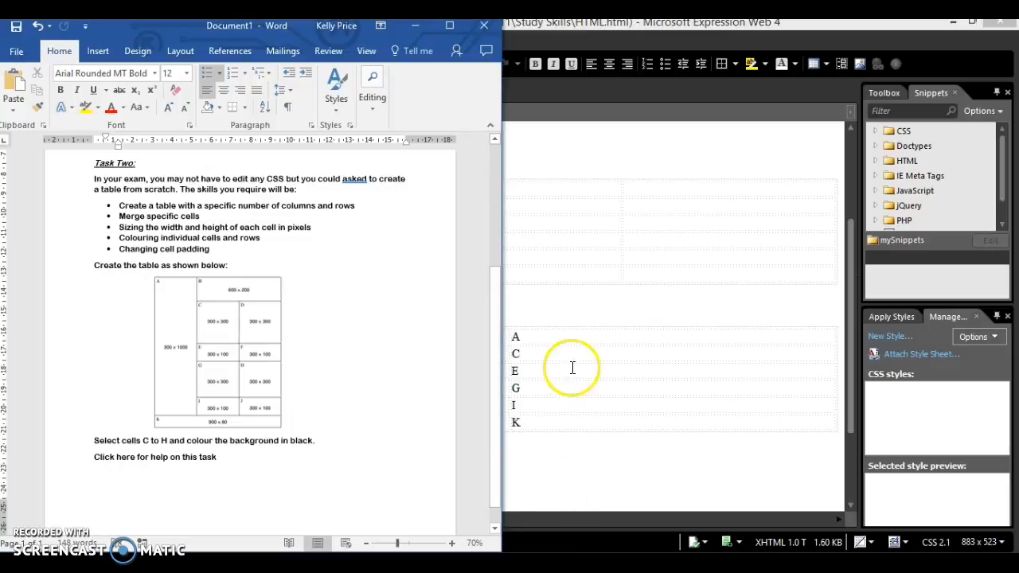
{"action": "left_click", "coordinate": [571, 293]}
{"action": "left_click", "coordinate": [354, 250]}
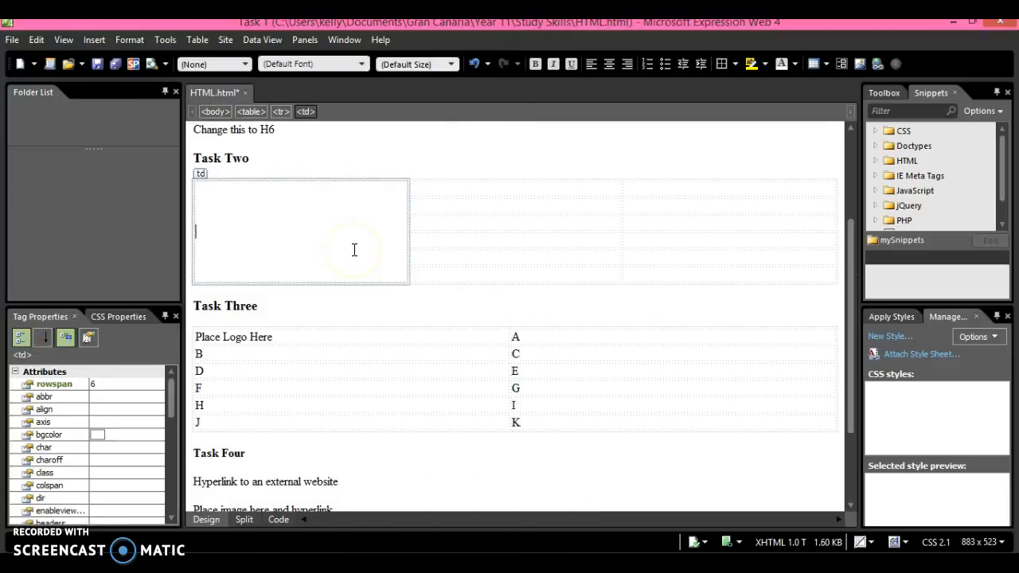
{"action": "right_click", "coordinate": [353, 249]}
{"action": "mouse_move", "coordinate": [390, 354]}
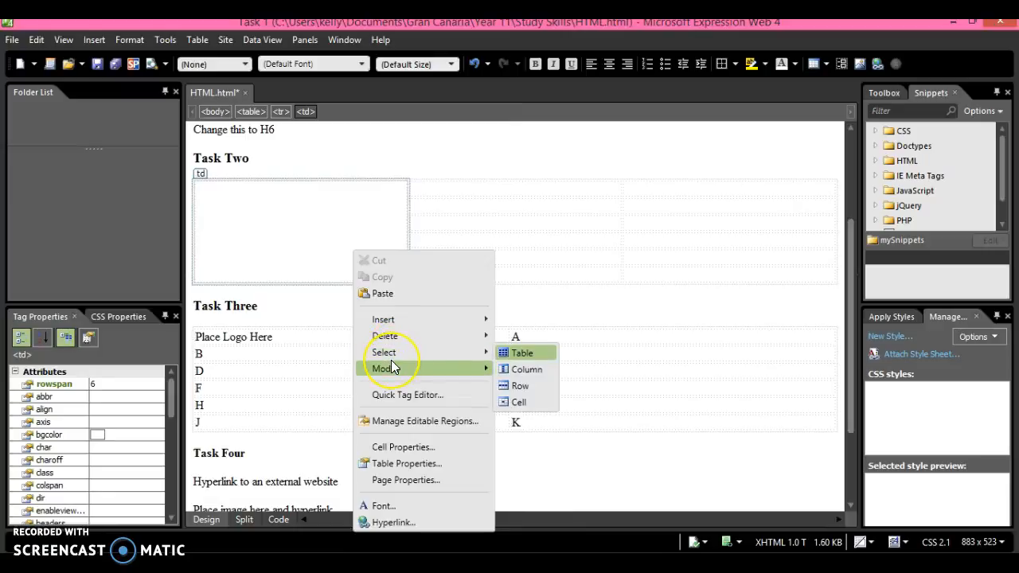
{"action": "left_click", "coordinate": [523, 388]}
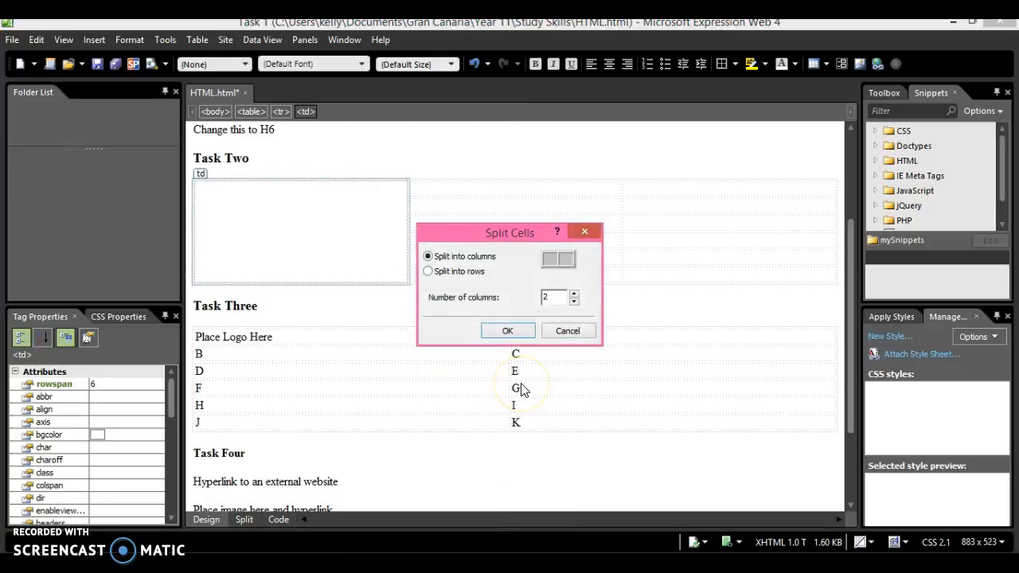
{"action": "left_click", "coordinate": [467, 272]}
{"action": "left_click", "coordinate": [574, 301]}
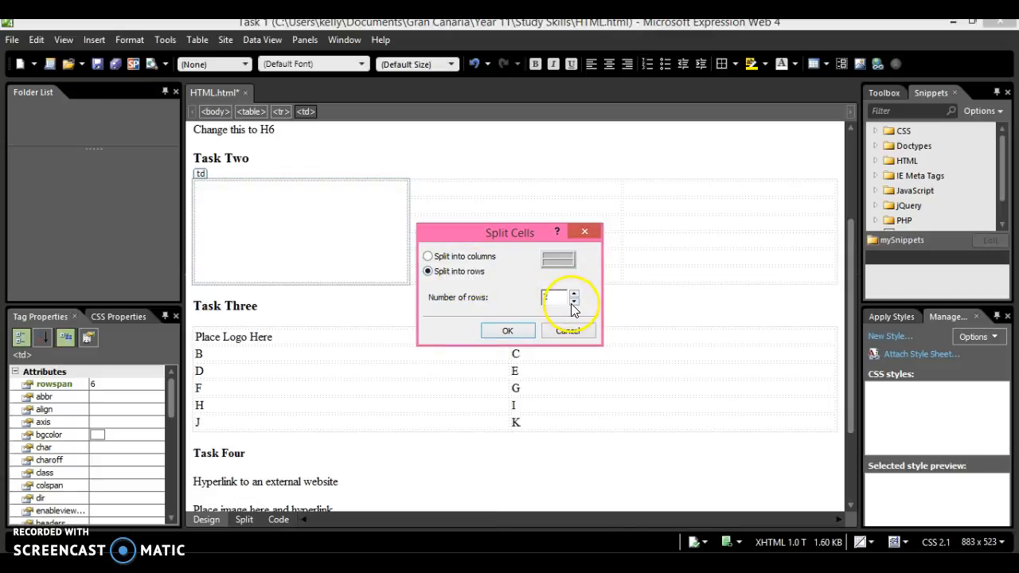
{"action": "left_click", "coordinate": [573, 303]}
{"action": "left_click", "coordinate": [574, 295]}
{"action": "left_click", "coordinate": [574, 295]}
{"action": "left_click", "coordinate": [573, 295]}
{"action": "left_click", "coordinate": [514, 331]}
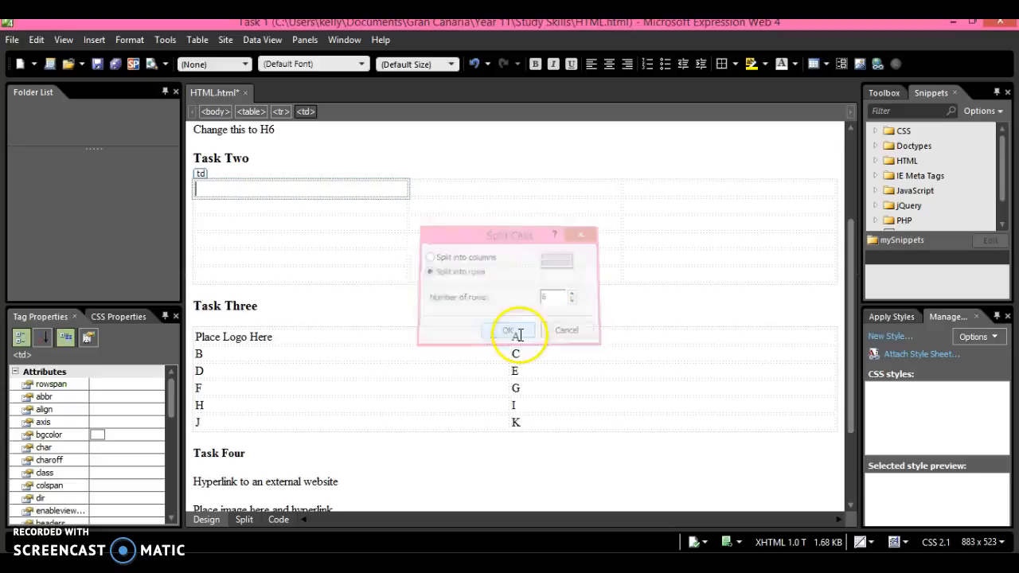
Step: Merge the top five cells of the Task Two table's first column and label the merged cell A
{"action": "left_click_drag", "start_coordinate": [391, 188], "coordinate": [391, 258]}
{"action": "right_click", "coordinate": [390, 258]}
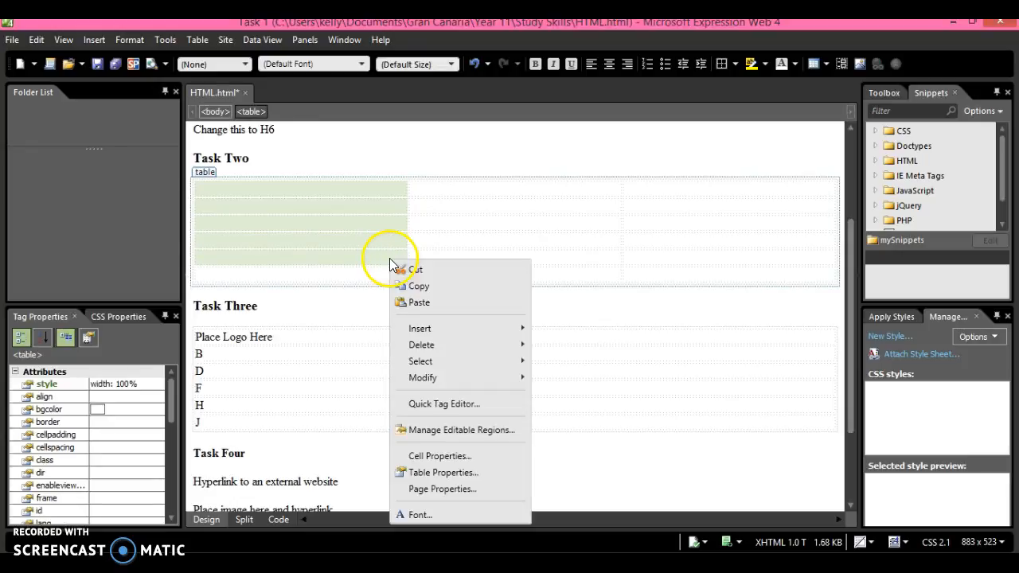
{"action": "mouse_move", "coordinate": [400, 378]}
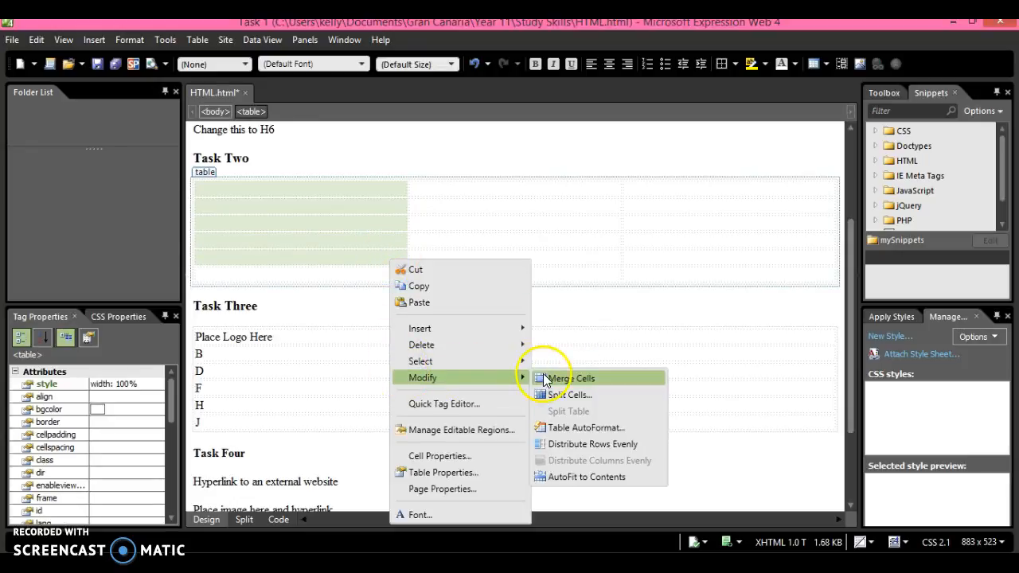
{"action": "left_click", "coordinate": [549, 377]}
{"action": "left_click", "coordinate": [328, 235]}
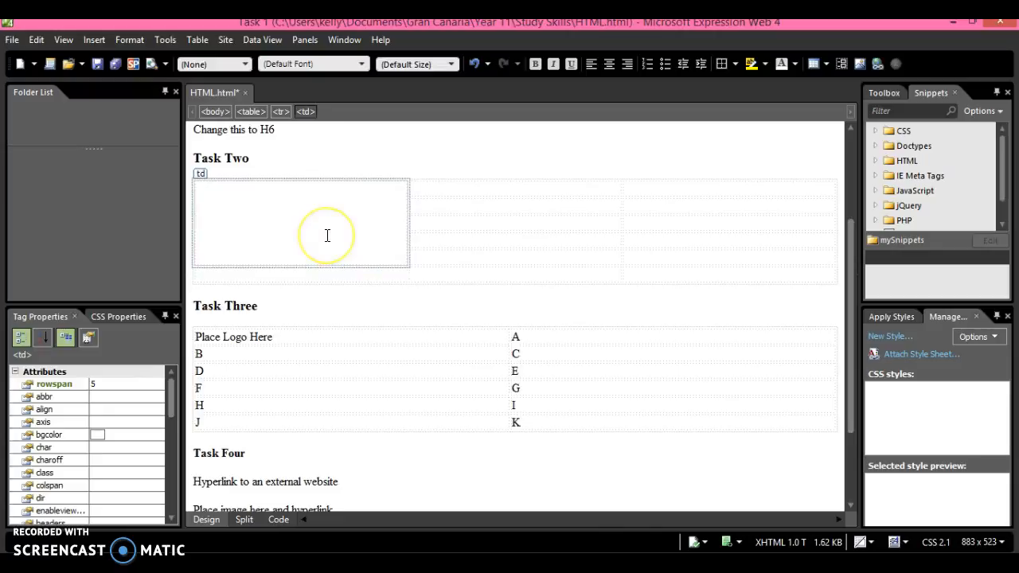
{"action": "type", "text": "A"}
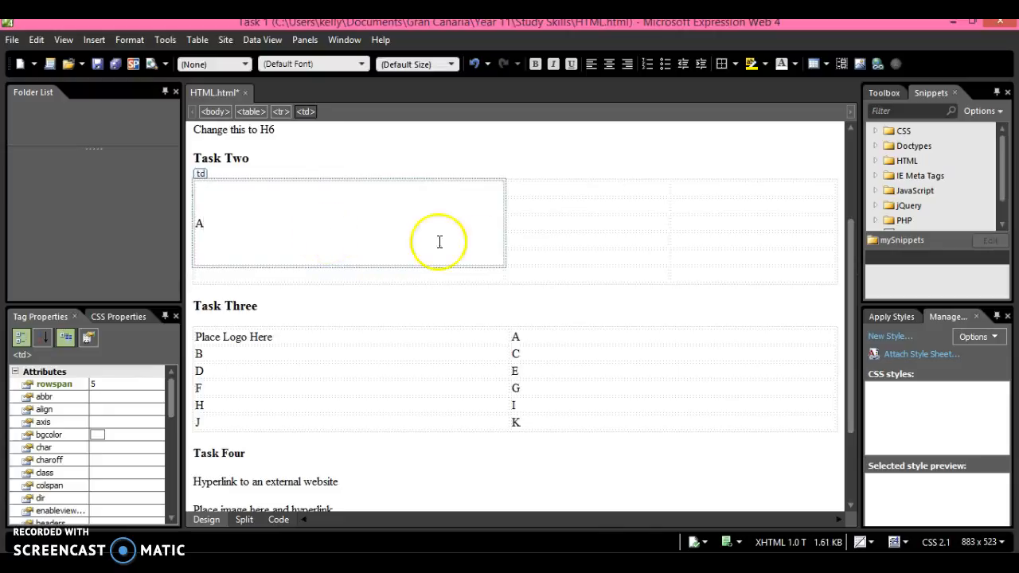
Step: Merge the three cells of the Task Two table's bottom row and label the merged cell K
{"action": "left_click_drag", "start_coordinate": [496, 275], "coordinate": [694, 276]}
{"action": "right_click", "coordinate": [652, 274]}
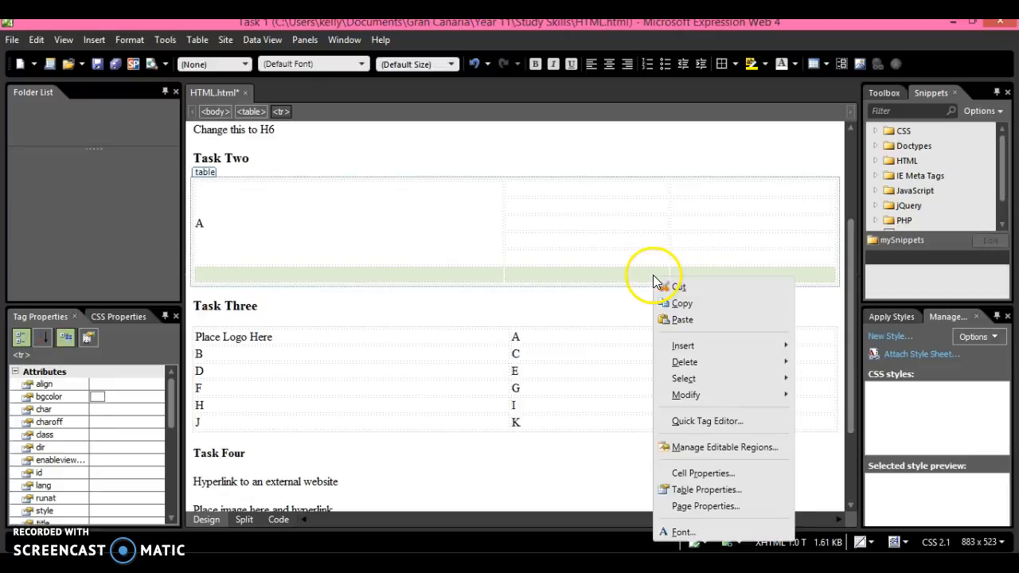
{"action": "mouse_move", "coordinate": [772, 393]}
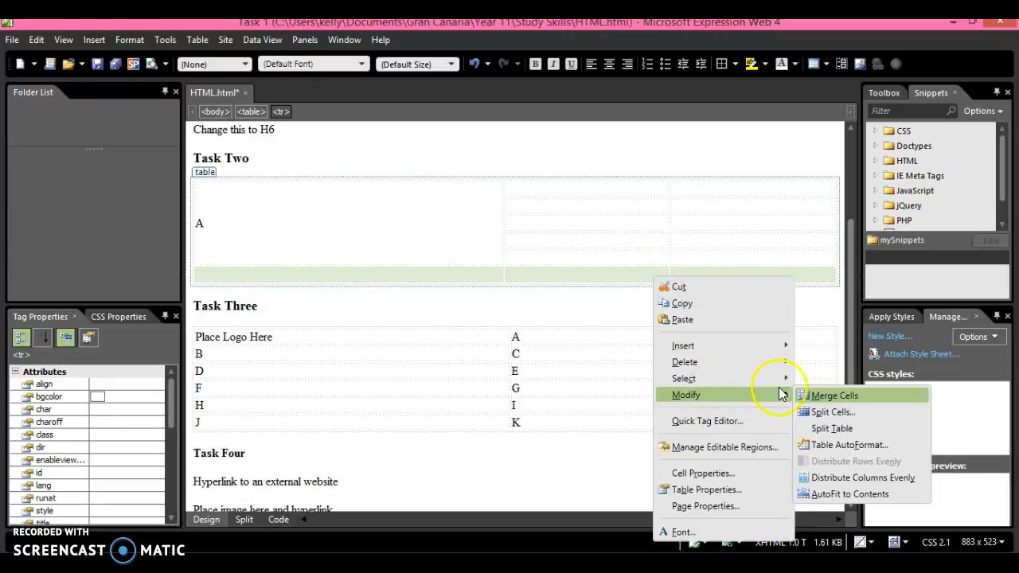
{"action": "left_click", "coordinate": [820, 393]}
{"action": "left_click", "coordinate": [438, 279]}
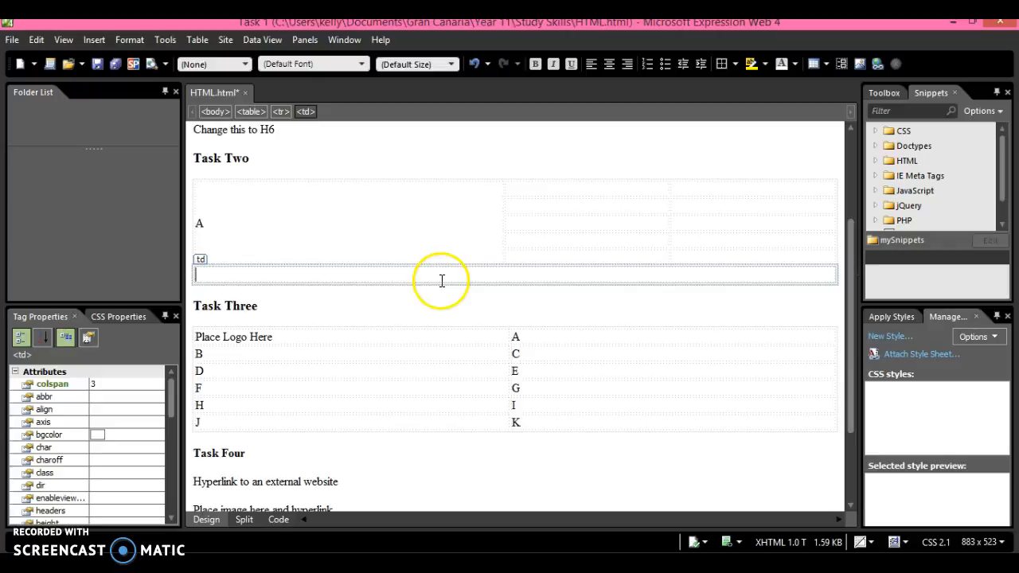
{"action": "left_click", "coordinate": [535, 562]}
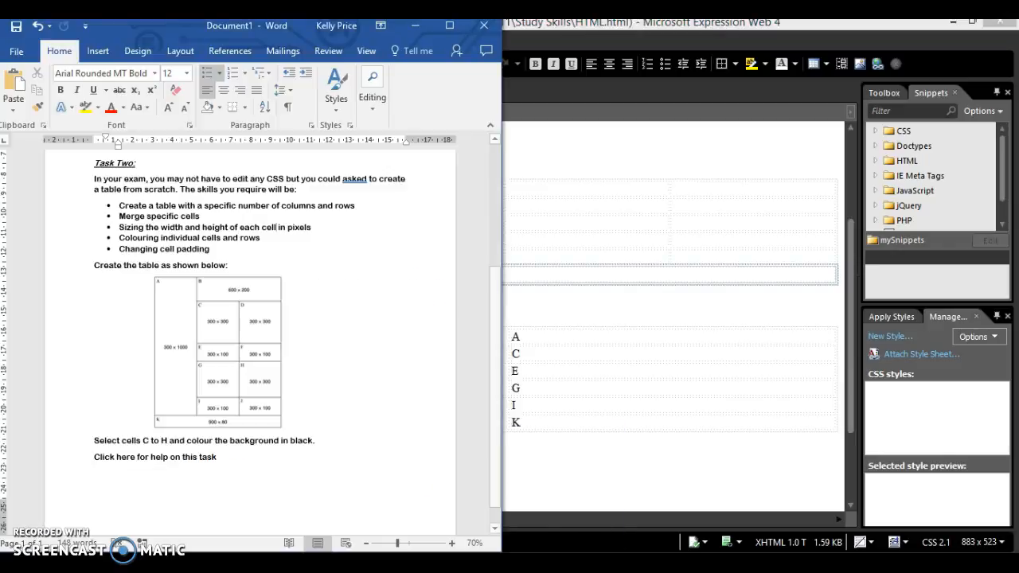
{"action": "left_click", "coordinate": [535, 562]}
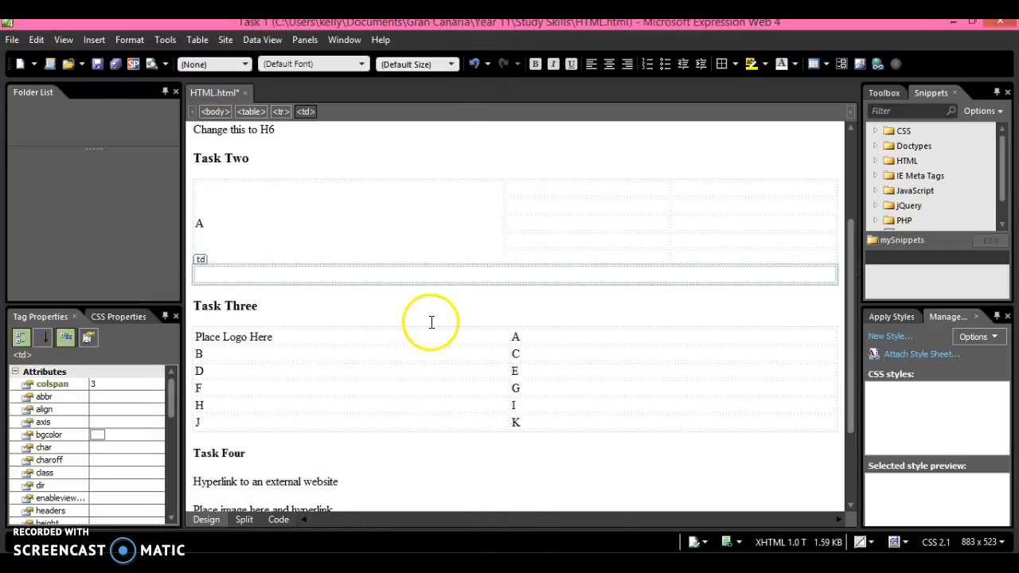
{"action": "type", "text": "K"}
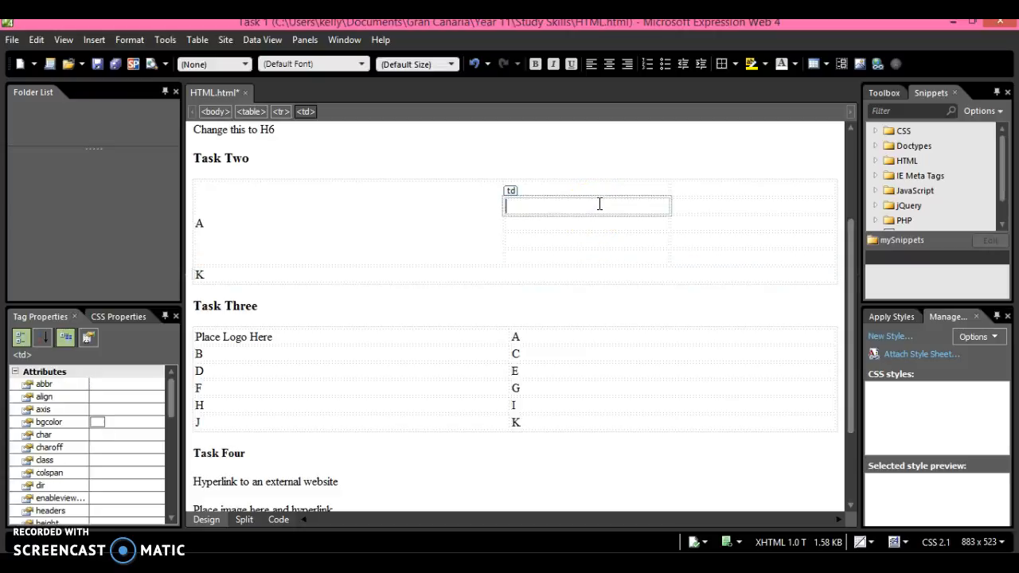
Step: Set the background colour of the six cells in rows 2 to 4 of the Task Two table's last two columns to black
{"action": "left_click_drag", "start_coordinate": [598, 204], "coordinate": [682, 241]}
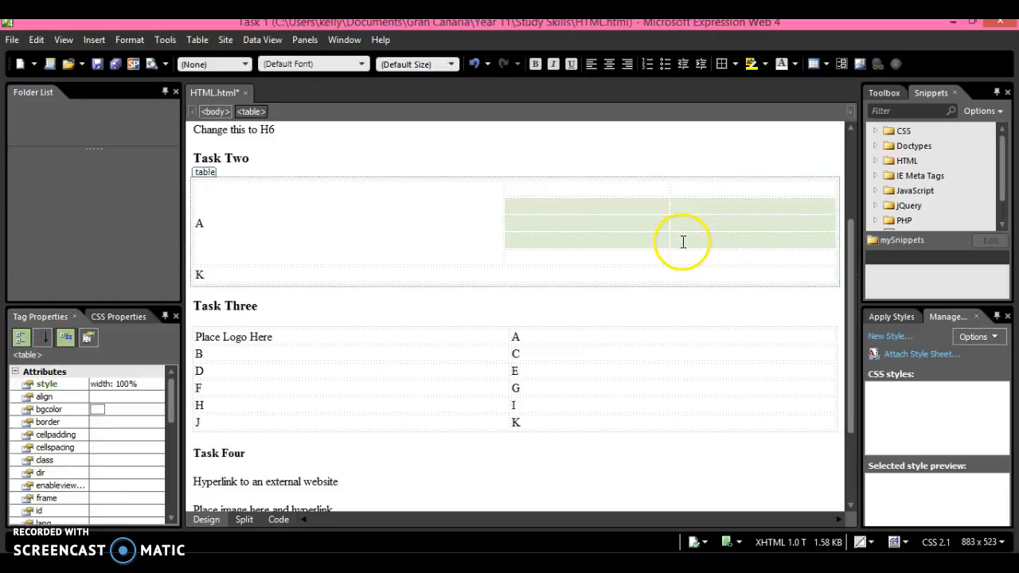
{"action": "right_click", "coordinate": [651, 224]}
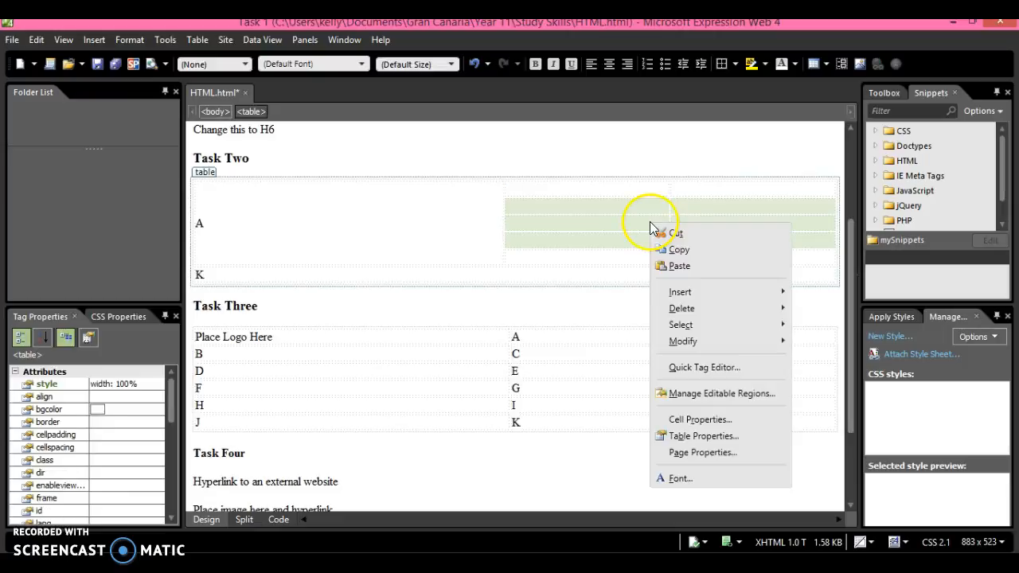
{"action": "left_click", "coordinate": [672, 427]}
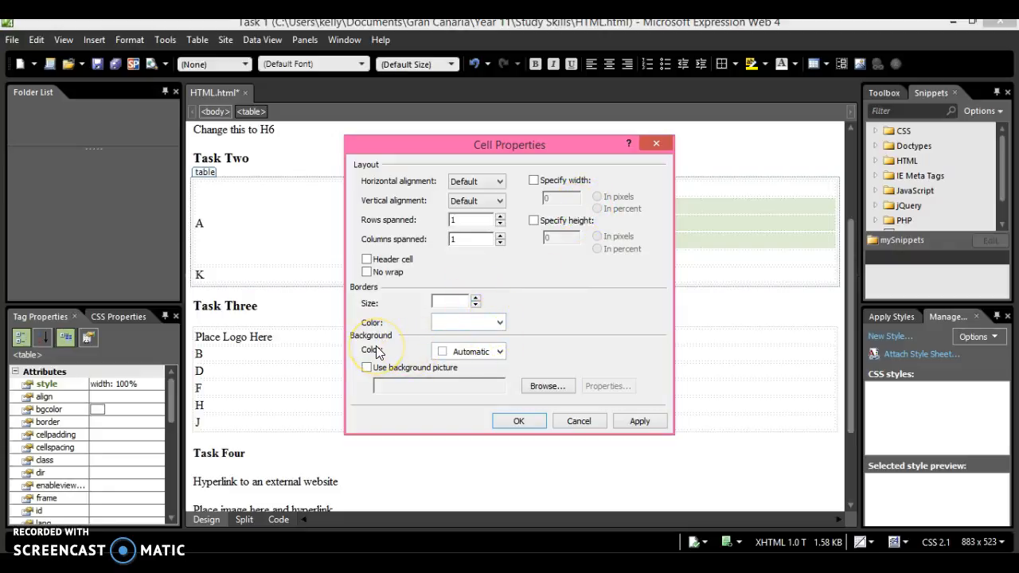
{"action": "left_click", "coordinate": [501, 351]}
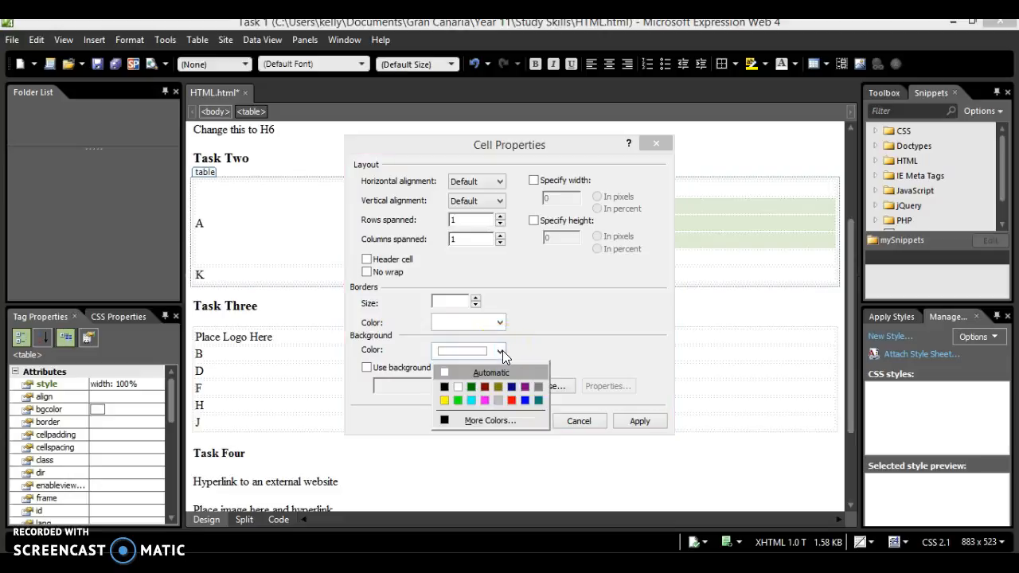
{"action": "left_click", "coordinate": [443, 387]}
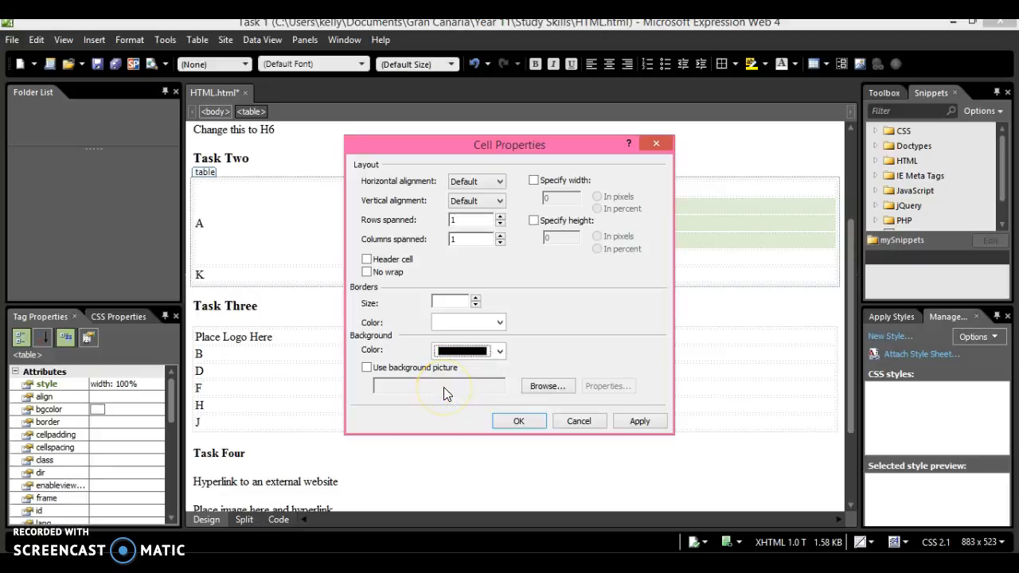
{"action": "left_click", "coordinate": [618, 422]}
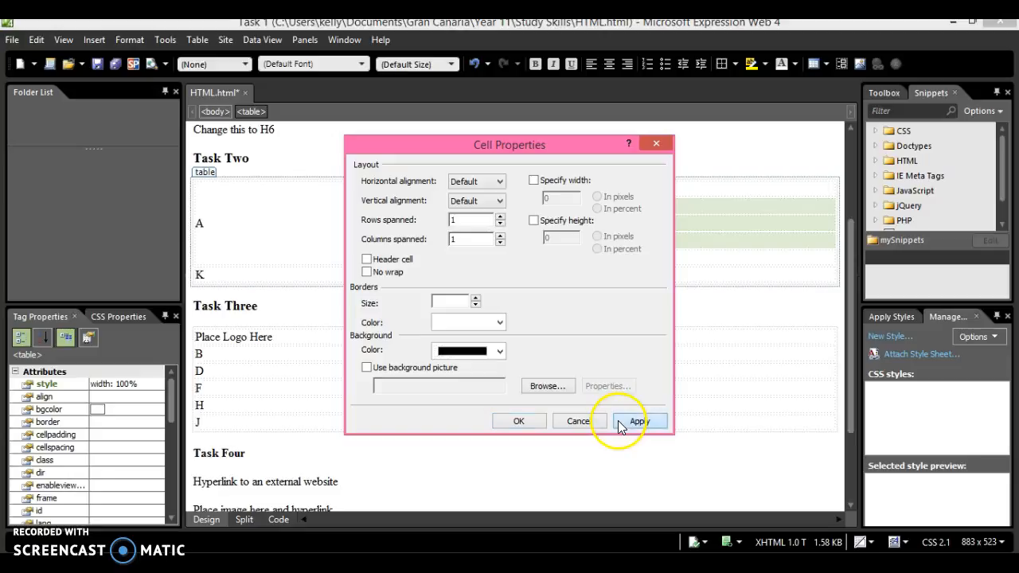
{"action": "left_click", "coordinate": [540, 427]}
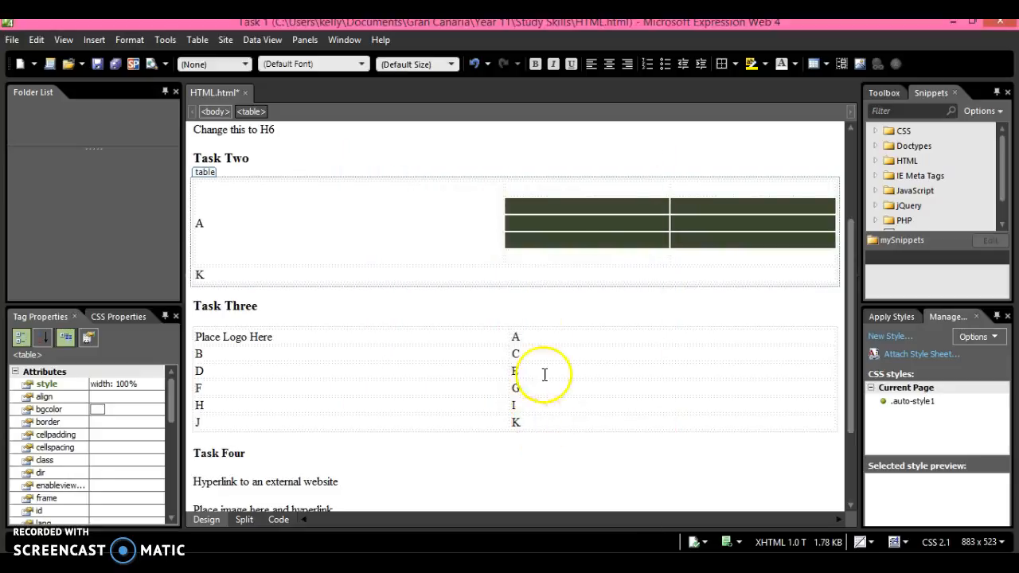
Step: Set the font colour of the six black cells in the Task Two table to white (#FFFFFF)
{"action": "left_click", "coordinate": [648, 215]}
{"action": "left_click_drag", "start_coordinate": [648, 215], "coordinate": [700, 241]}
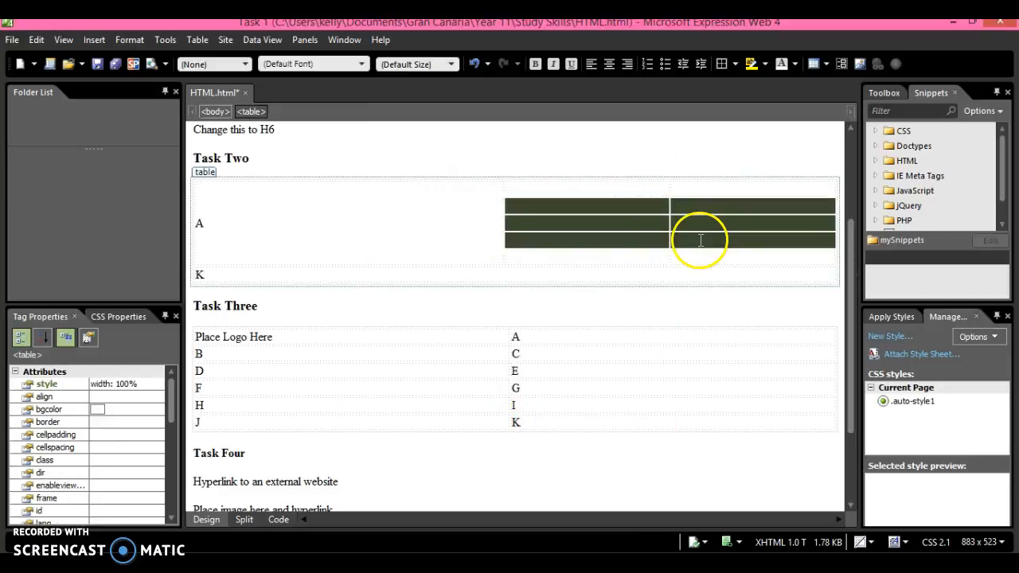
{"action": "left_click_drag", "start_coordinate": [654, 210], "coordinate": [709, 241]}
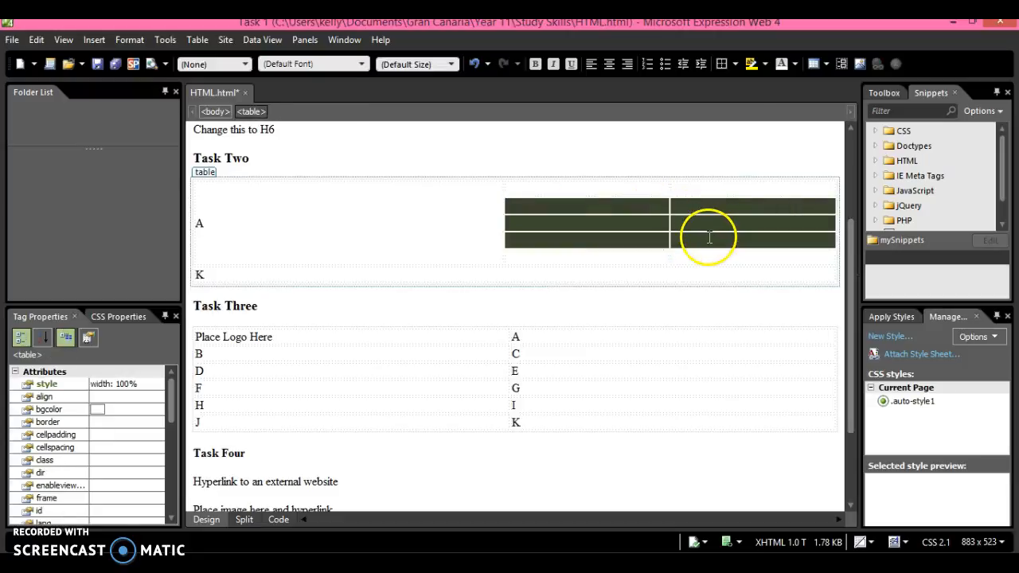
{"action": "left_click", "coordinate": [793, 66]}
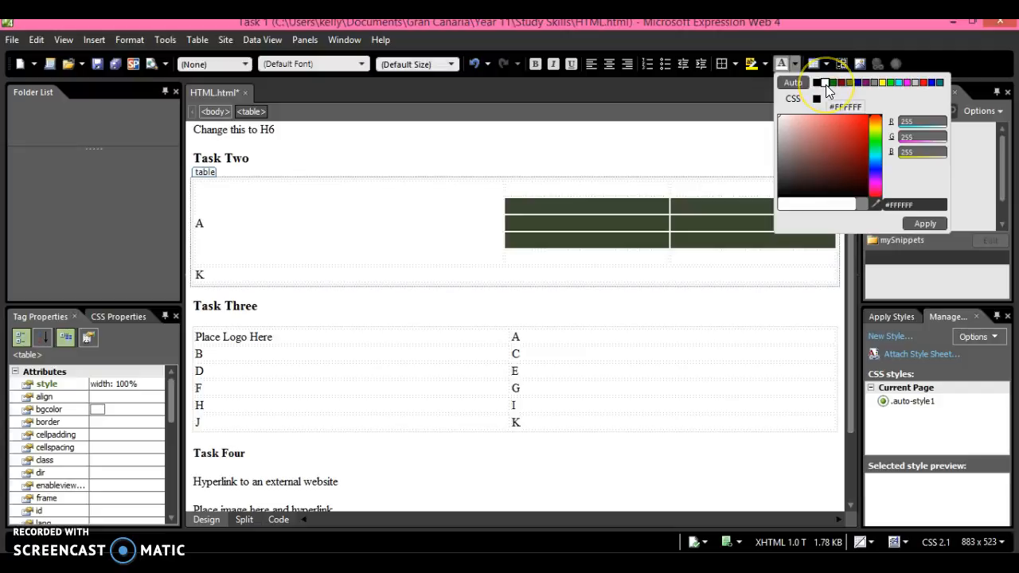
{"action": "left_click", "coordinate": [912, 223]}
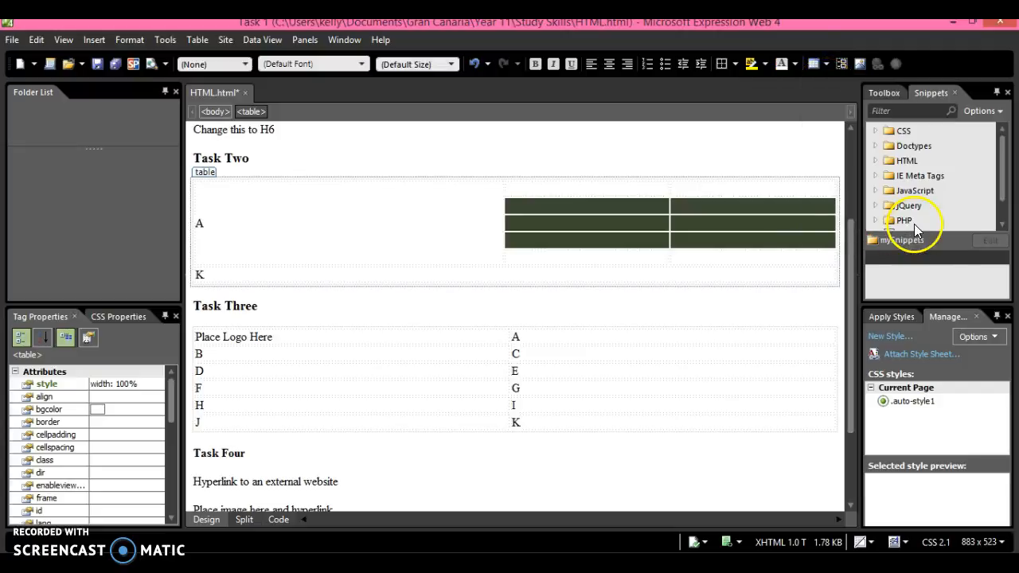
Step: Test the font colour by entering kjhjkh in the first black cell, and undo that text entry
{"action": "left_click", "coordinate": [629, 204]}
{"action": "type", "text": "kjhjkh"}
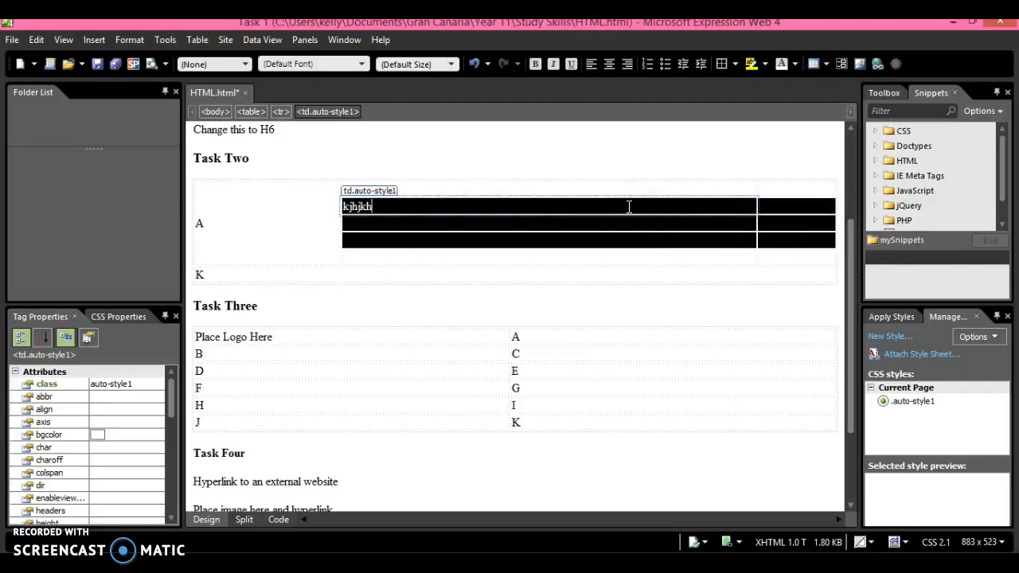
{"action": "left_click", "coordinate": [37, 40]}
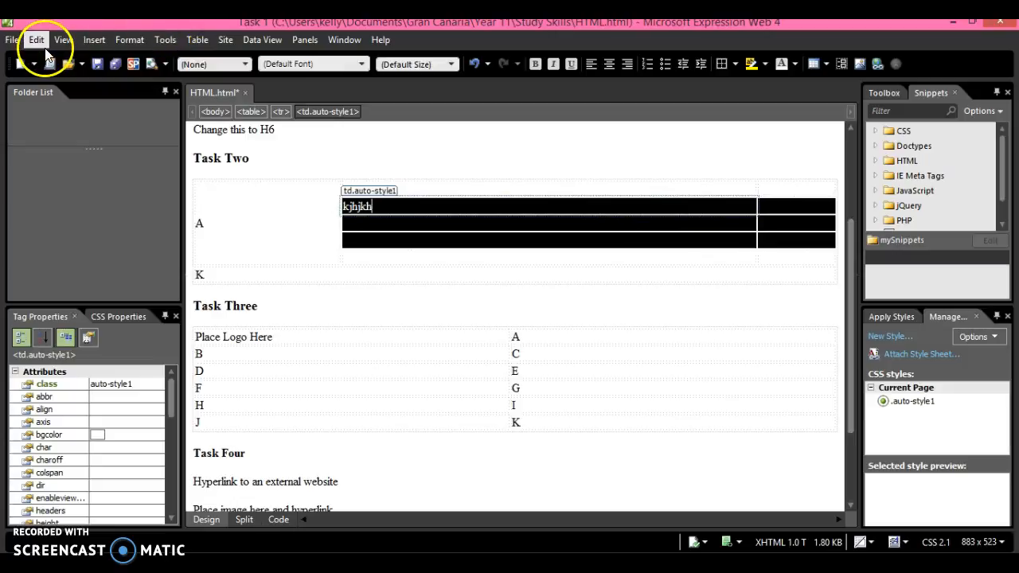
{"action": "left_click", "coordinate": [62, 58]}
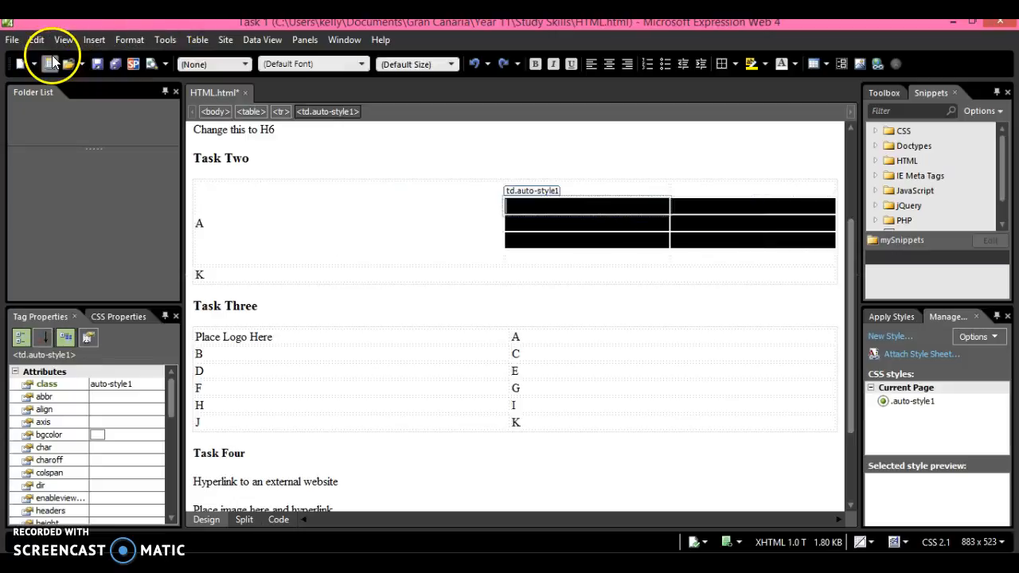
Step: Switch to the Word brief and check the pixel width and height given for each cell of the Task Two table
{"action": "left_click", "coordinate": [525, 296]}
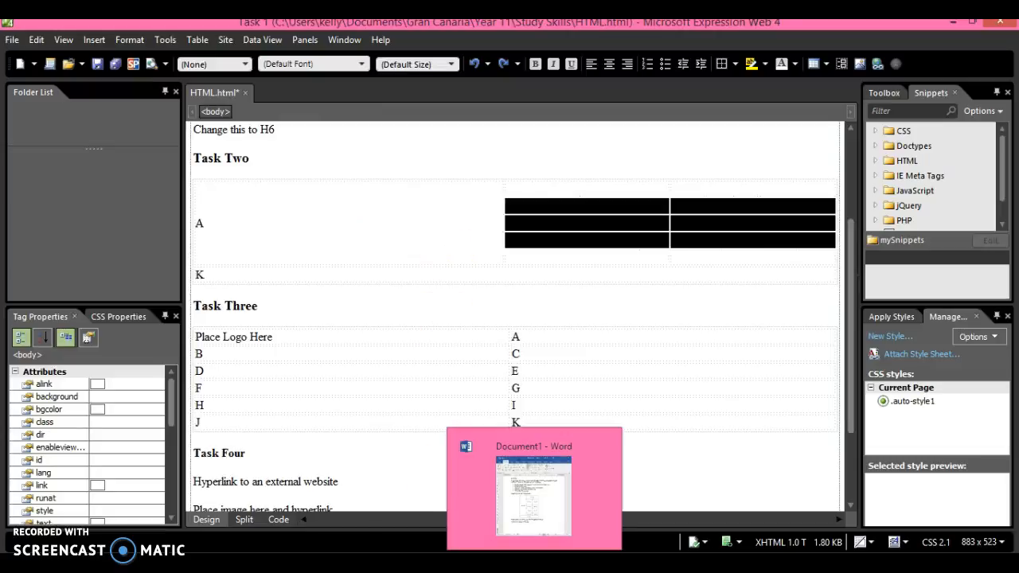
{"action": "left_click", "coordinate": [534, 565]}
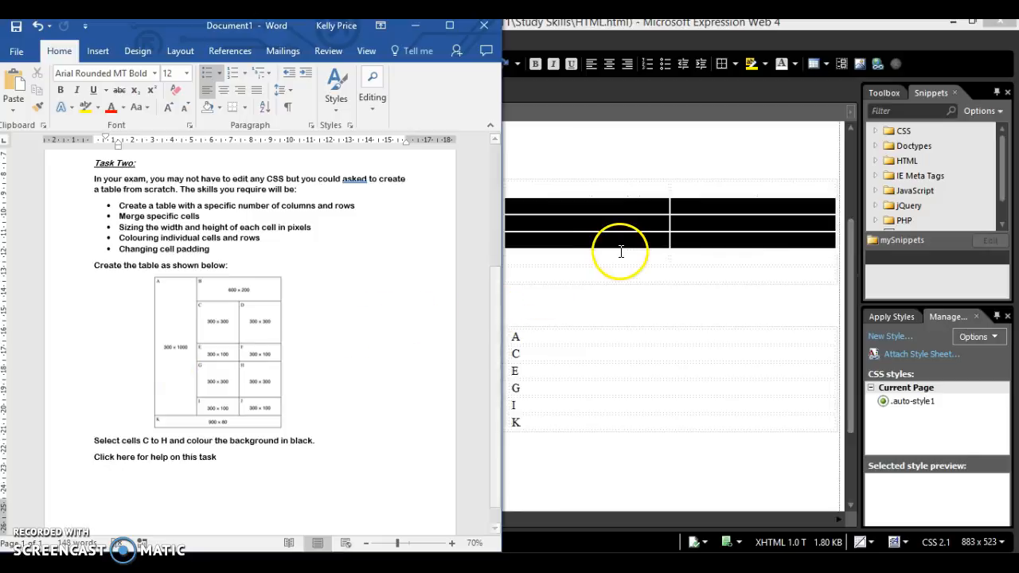
{"action": "left_click", "coordinate": [588, 259]}
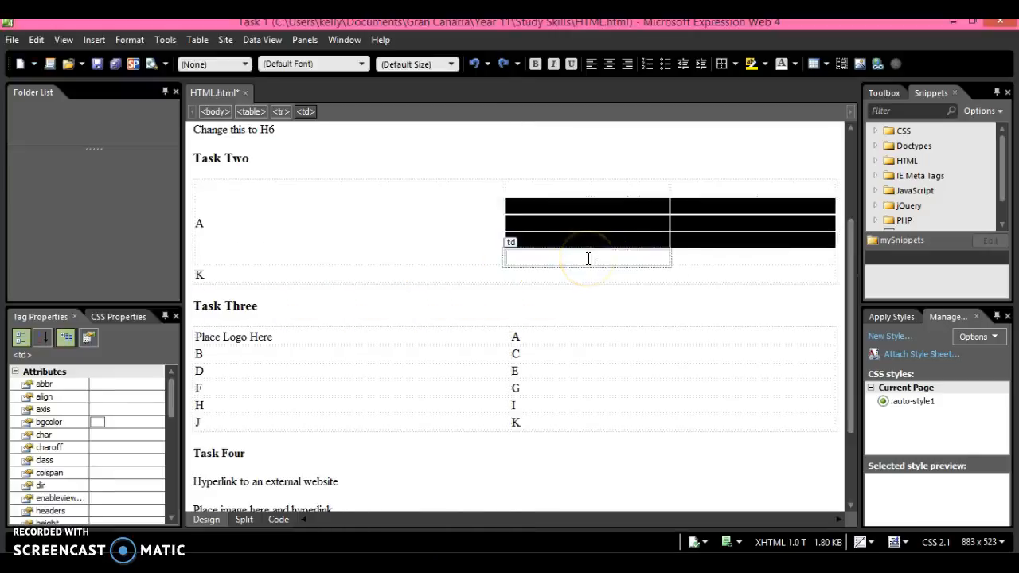
{"action": "left_click", "coordinate": [387, 267]}
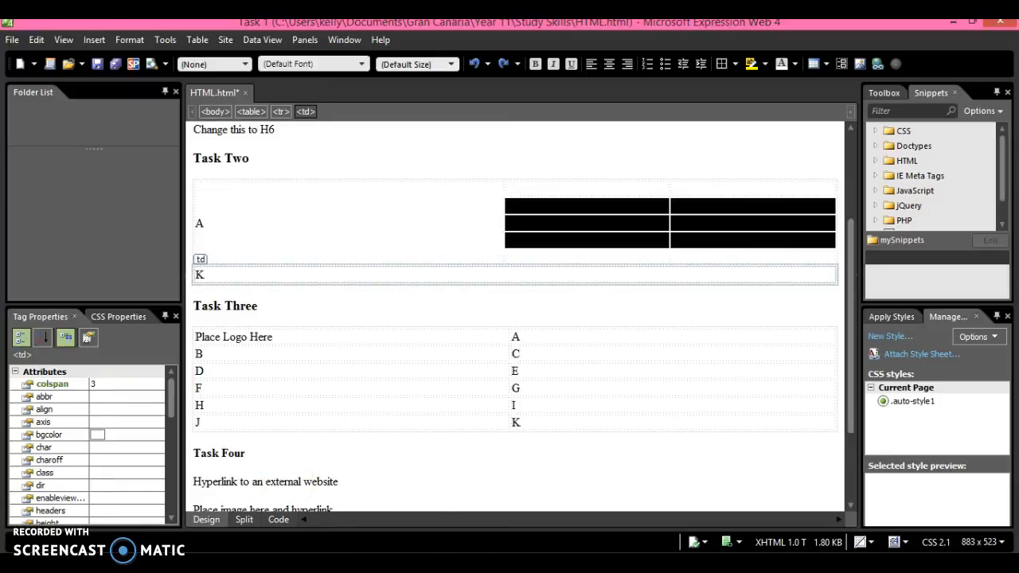
{"action": "key", "text": "alt+Tab"}
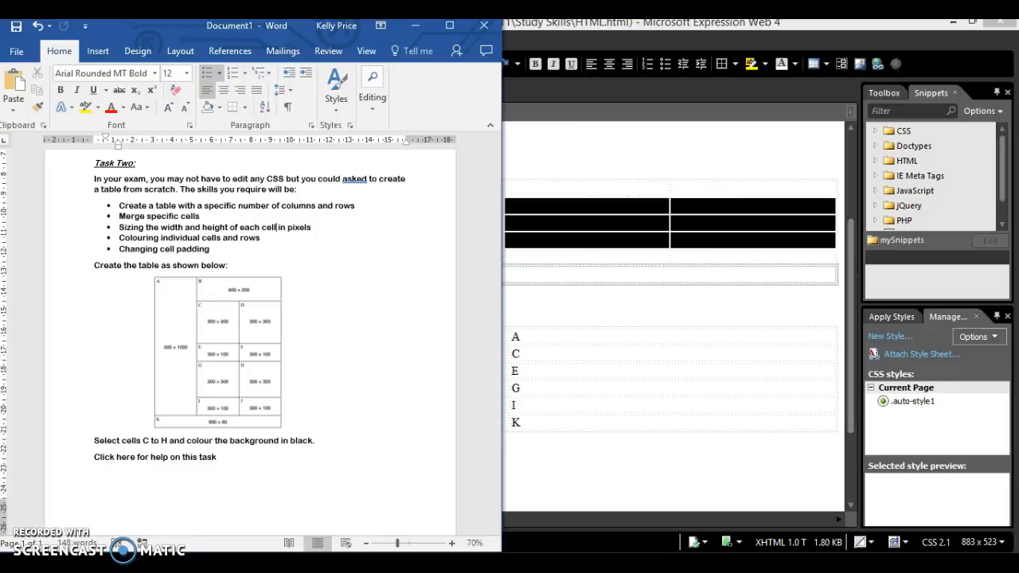
Step: Switch back to Expression Web and set cell K of the Task Two table to 900 pixels wide and 80 pixels high
{"action": "left_click", "coordinate": [562, 278]}
{"action": "right_click", "coordinate": [563, 283]}
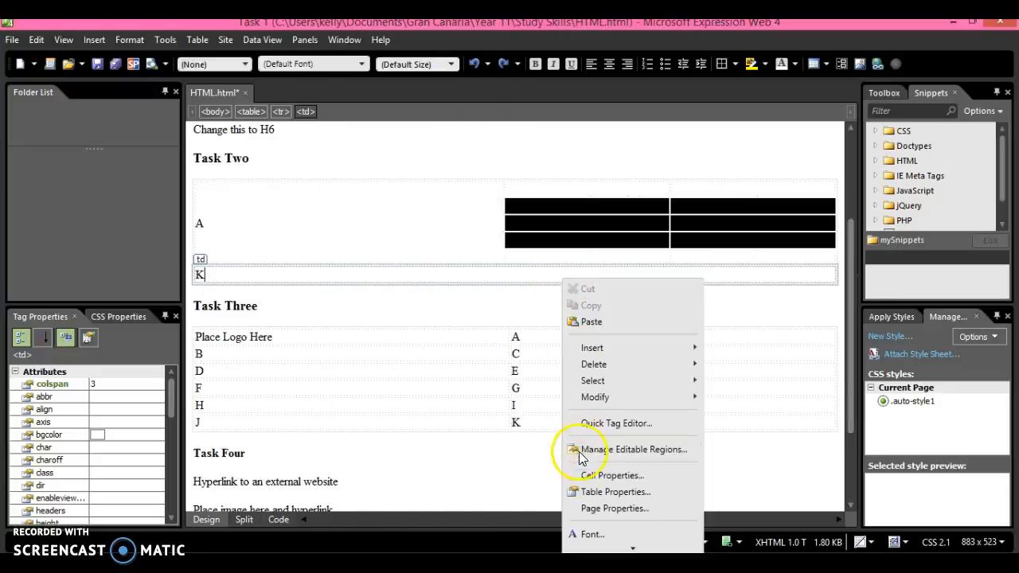
{"action": "left_click", "coordinate": [610, 475]}
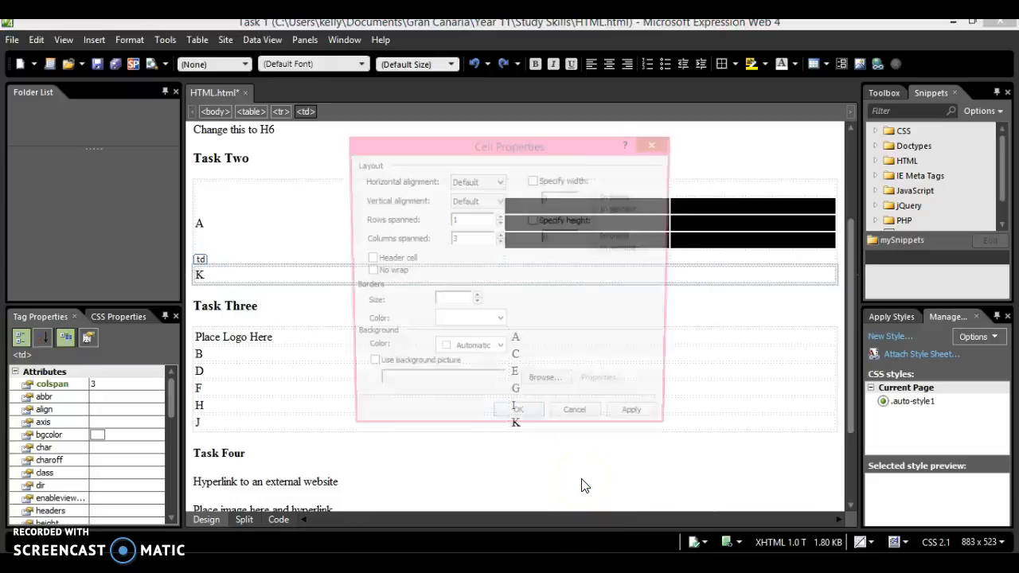
{"action": "left_click", "coordinate": [534, 180]}
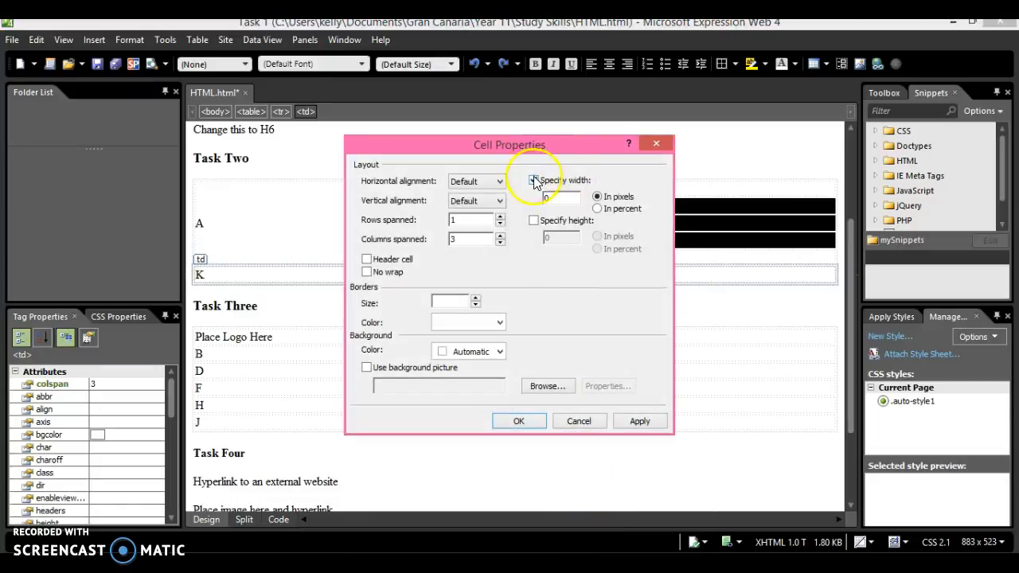
{"action": "left_click", "coordinate": [533, 220]}
{"action": "double_click", "coordinate": [562, 200]}
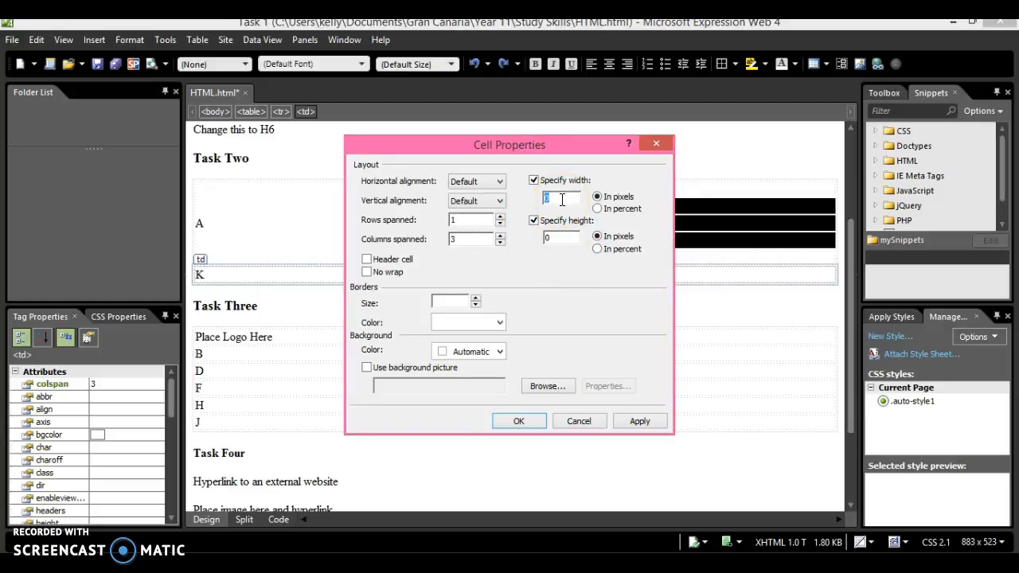
{"action": "type", "text": "900"}
{"action": "double_click", "coordinate": [554, 238]}
{"action": "type", "text": "80"}
{"action": "left_click", "coordinate": [634, 425]}
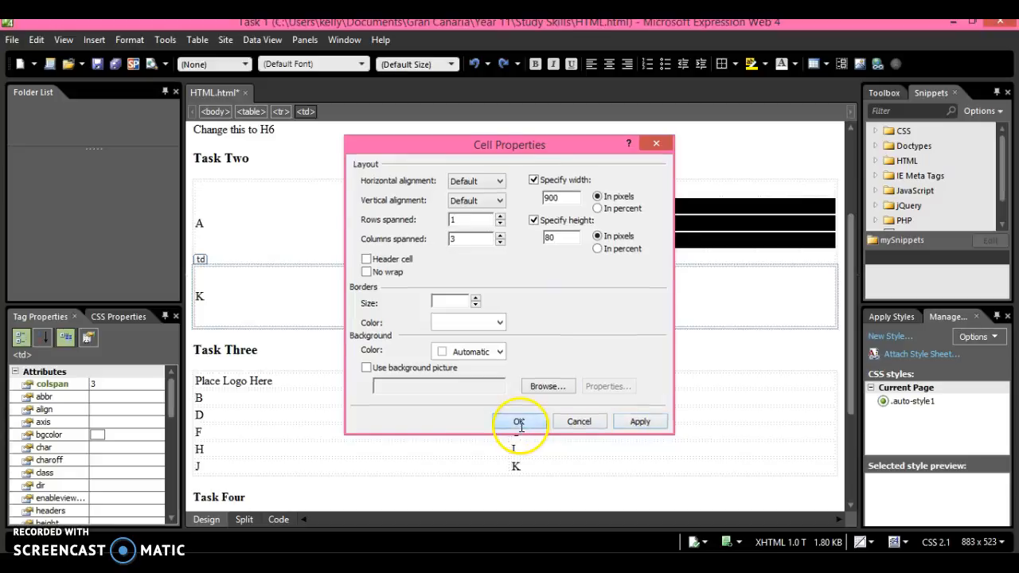
{"action": "left_click", "coordinate": [518, 421]}
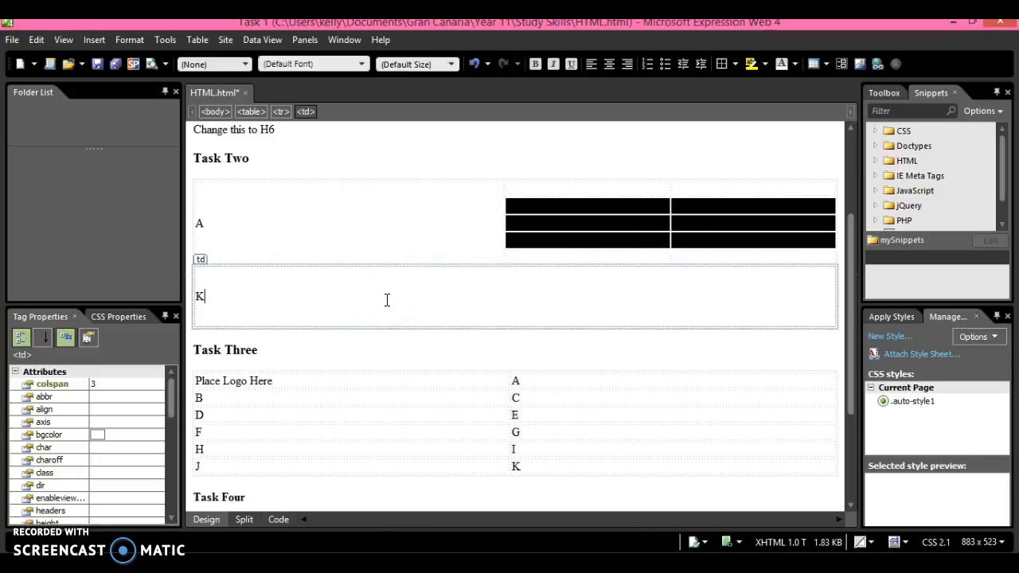